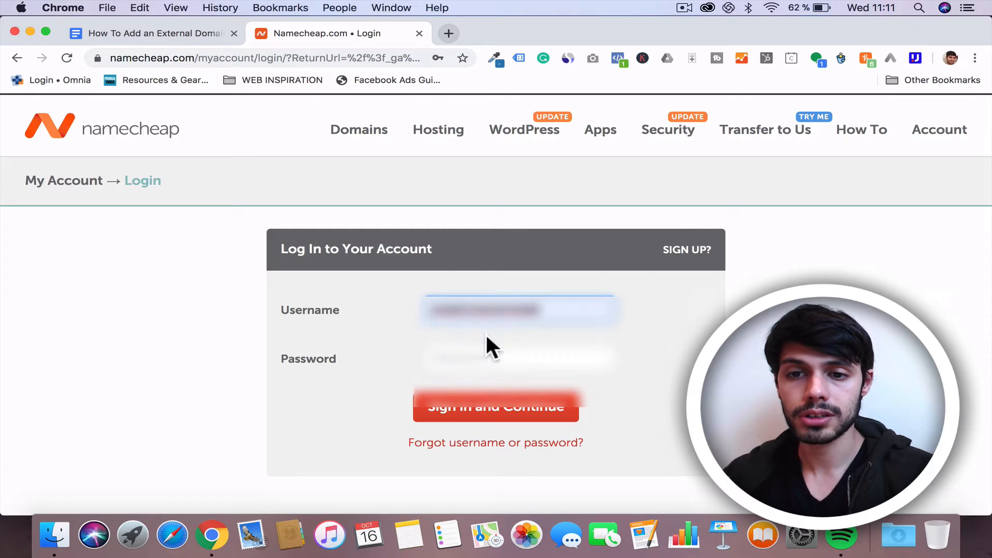
Step: Sign in to the Namecheap account by entering the account password and dismiss the browser's password-update offer
click(468, 357)
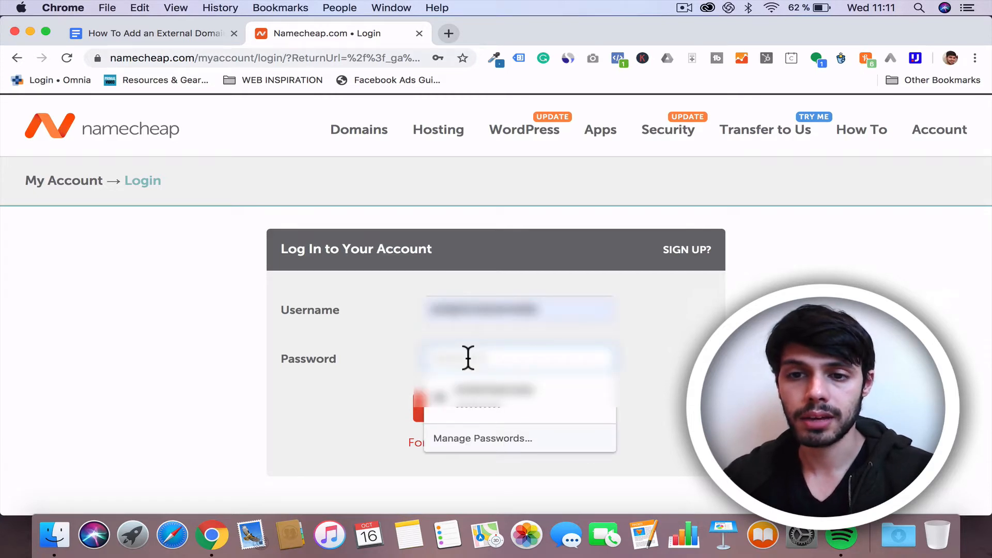
text(••)
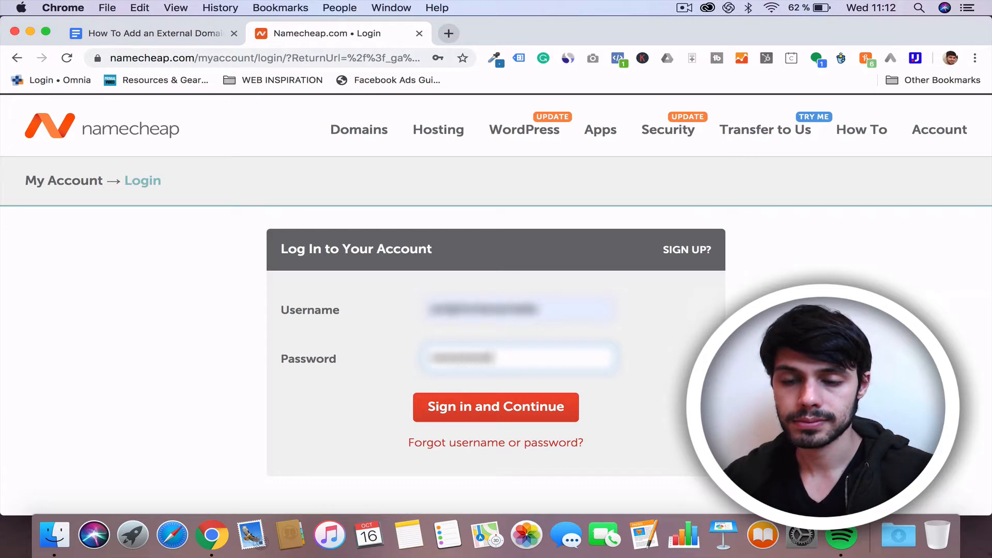
click(456, 410)
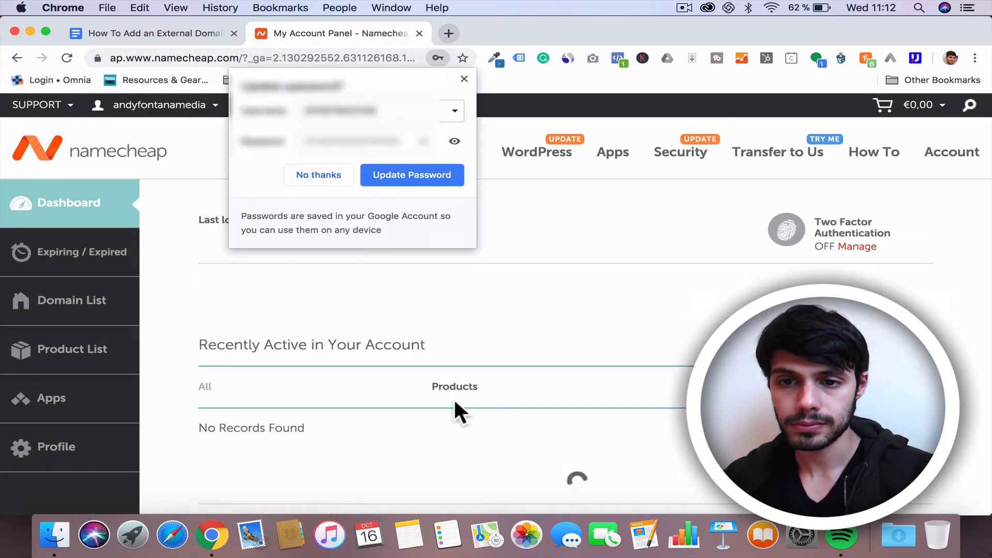
click(463, 79)
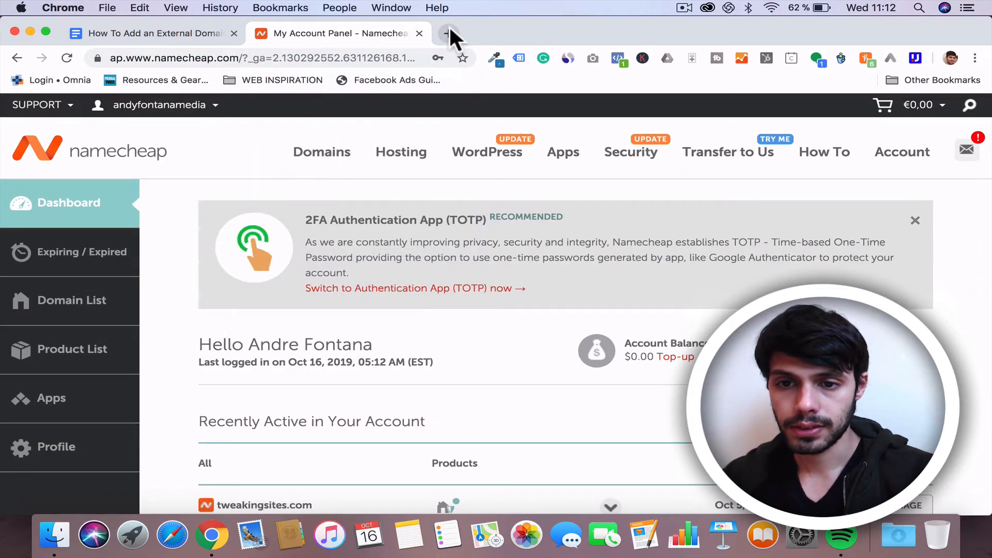
Step: Open siteground.com in a new tab and log in to the SiteGround user area
click(448, 33)
text(site)
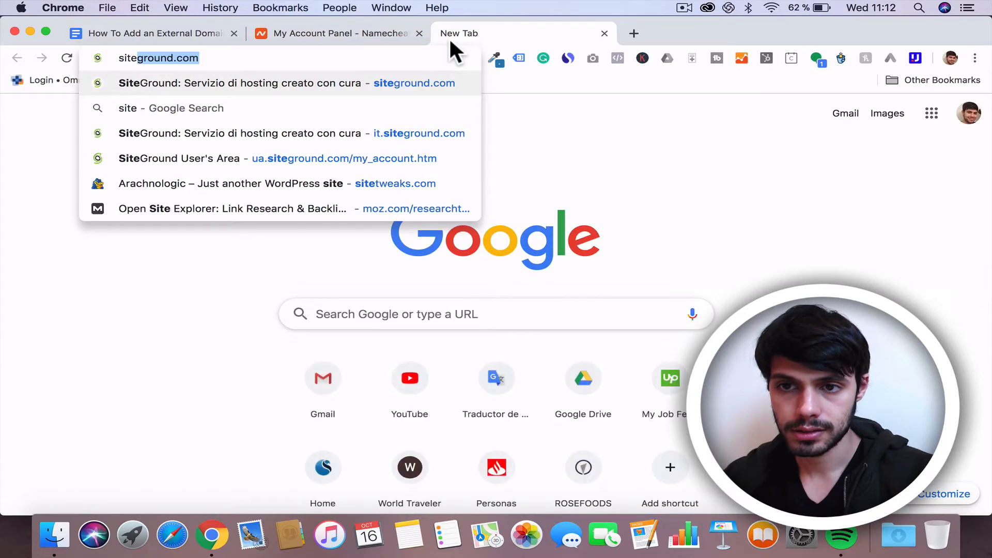
key(Return)
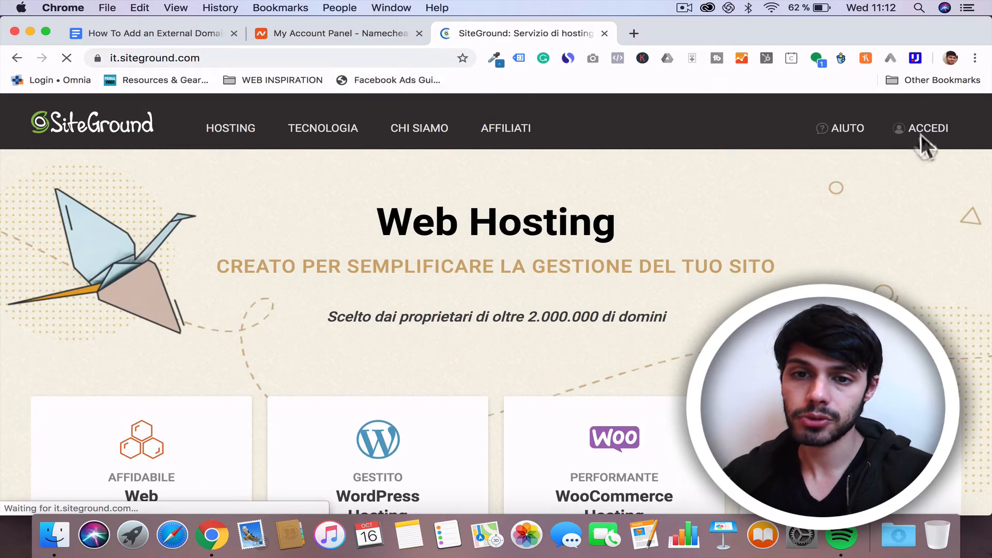
click(926, 147)
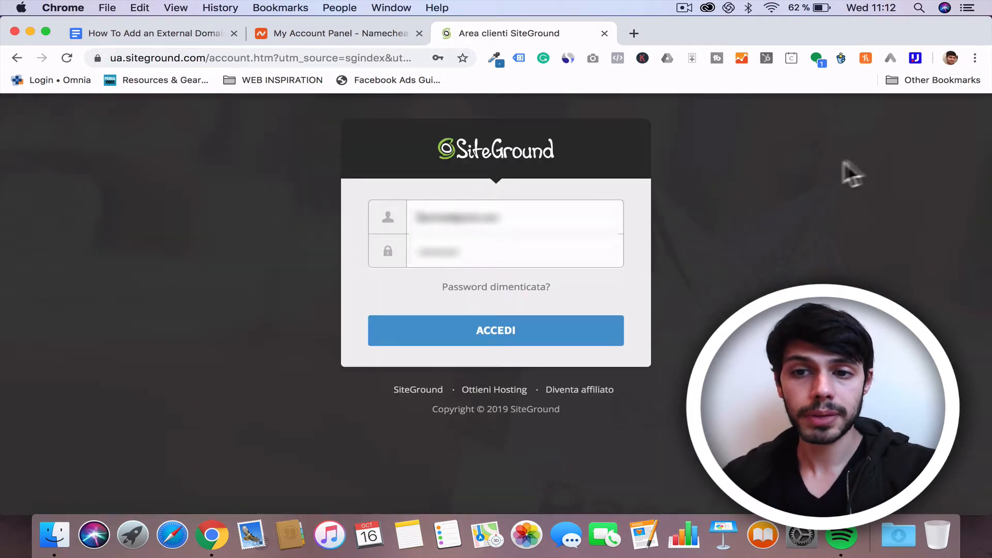
click(585, 341)
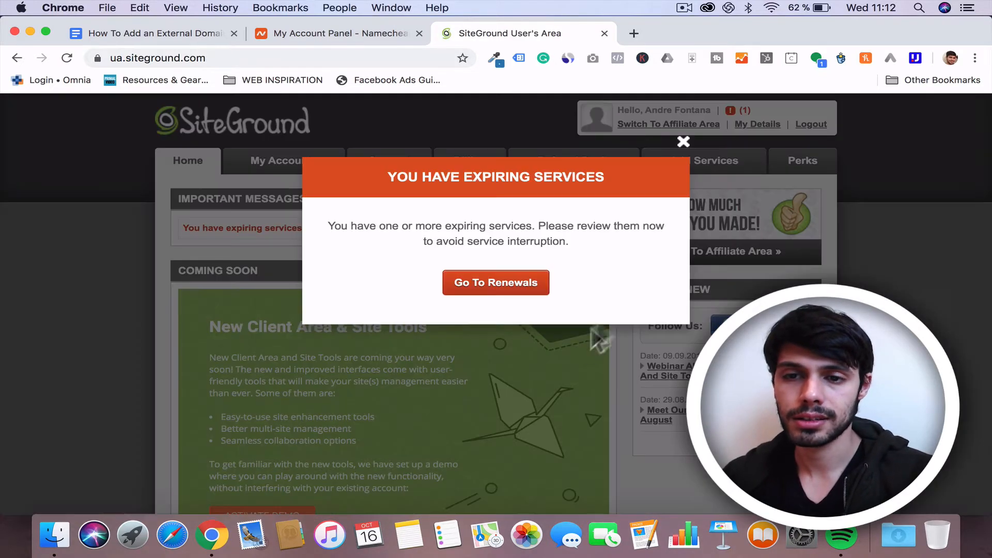
Step: Select the 'Log in into each site' line in the instructions document to mark progress
click(683, 142)
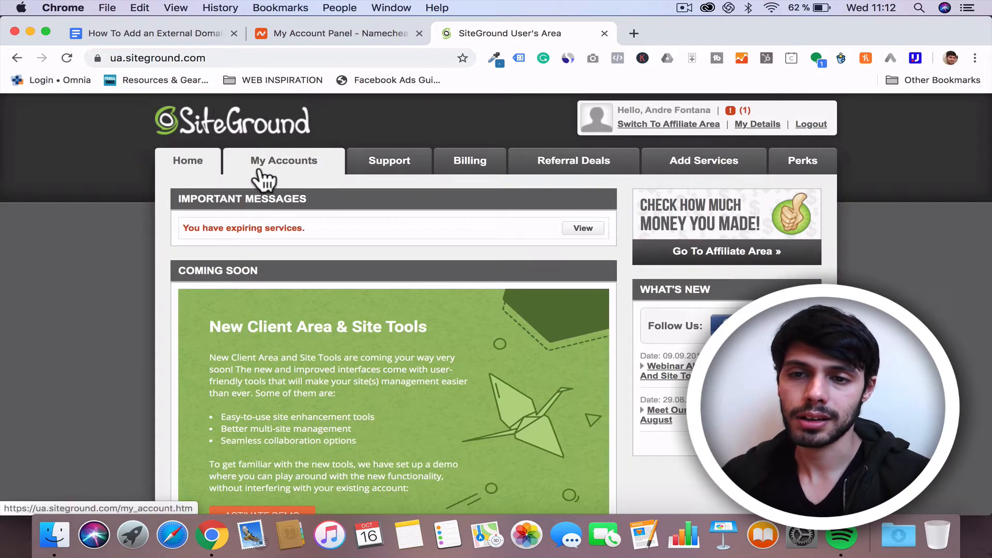
click(166, 33)
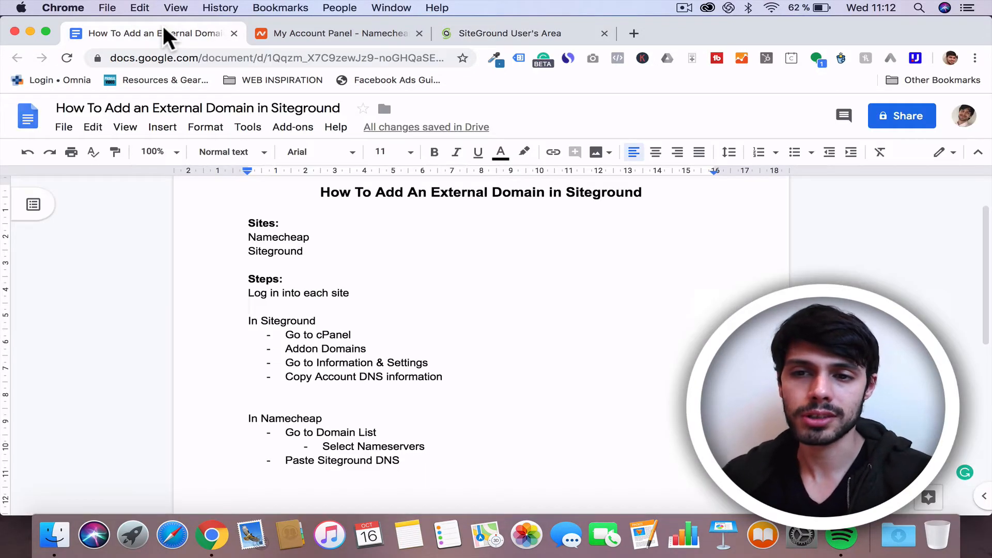
drag(245, 293, 357, 293)
scroll(329, 311, down, 3)
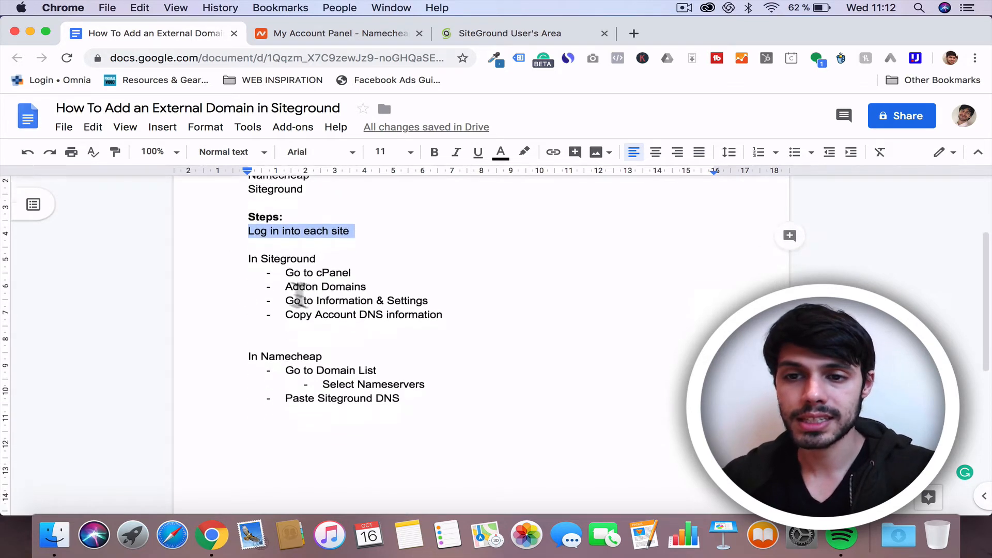
Step: Open the hosting account's cPanel from My Accounts in SiteGround
click(483, 41)
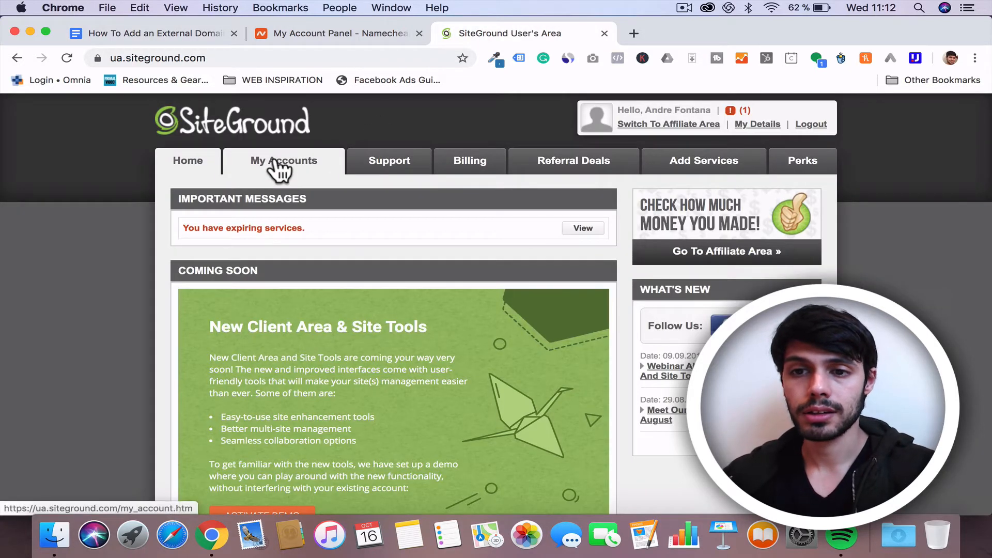
click(280, 164)
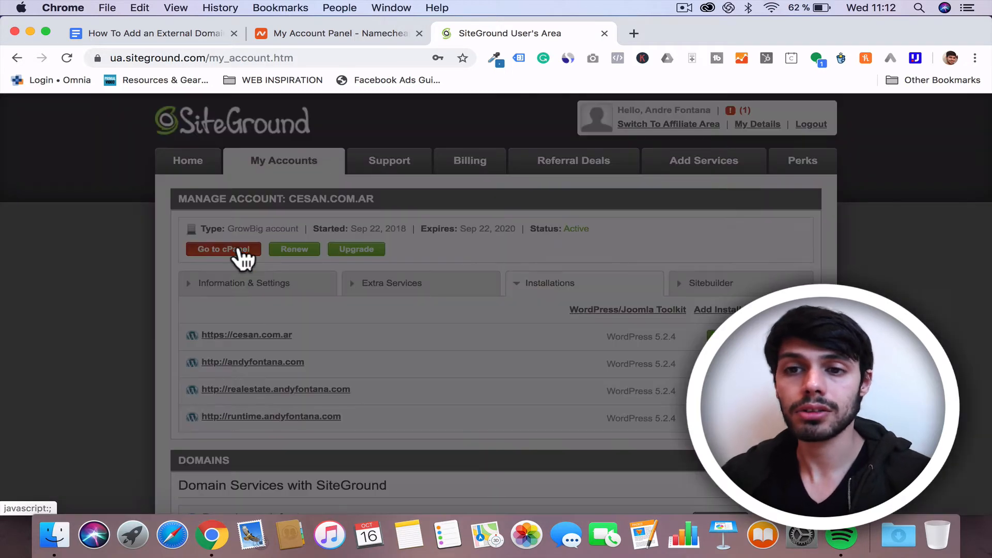
click(240, 251)
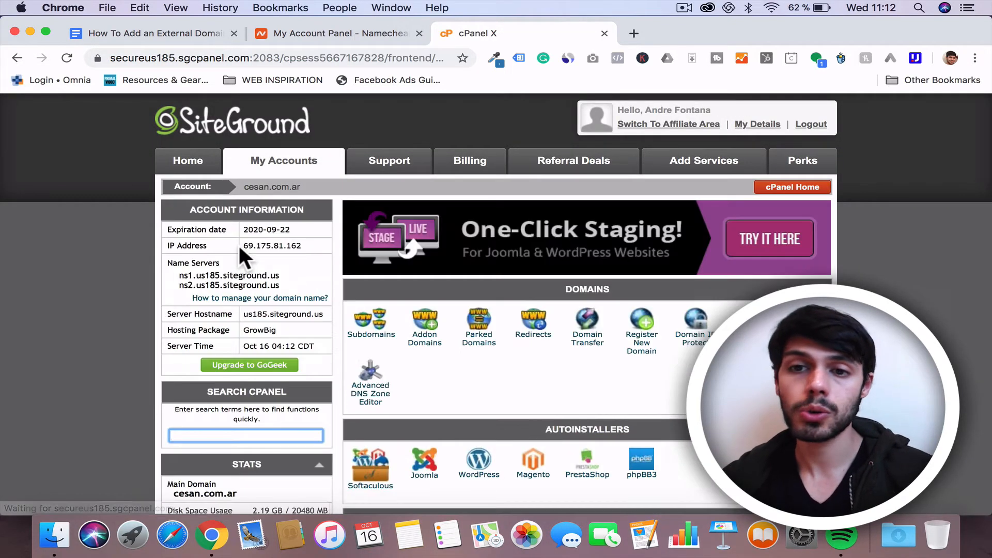
Step: Mark 'Addon Domains' in the instructions document and open the Addon Domains tool in cPanel
click(200, 29)
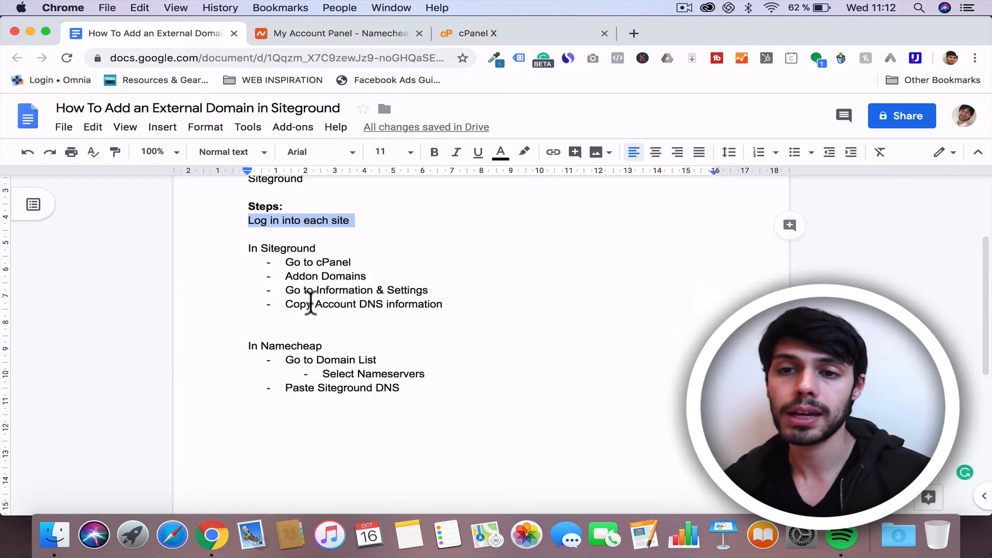
drag(285, 276, 370, 276)
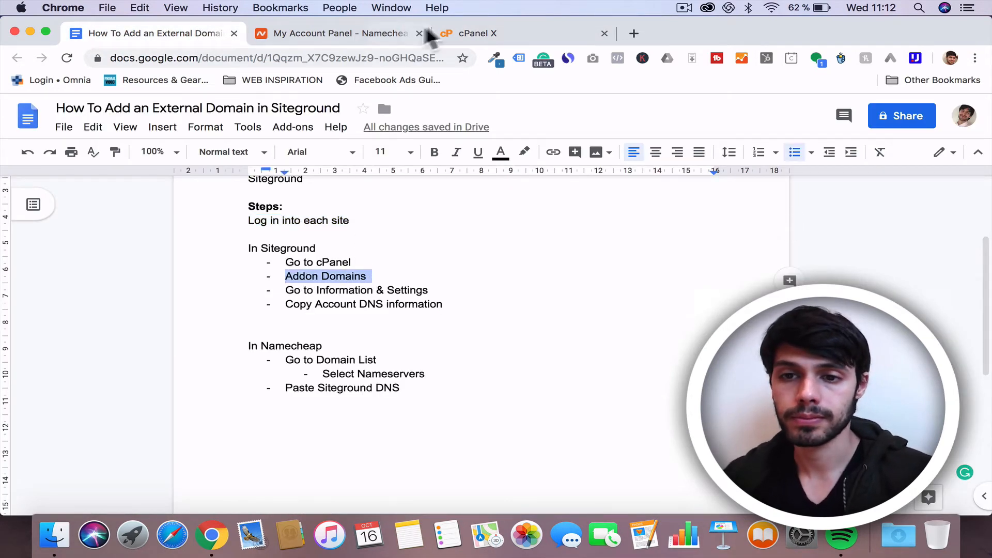
click(479, 32)
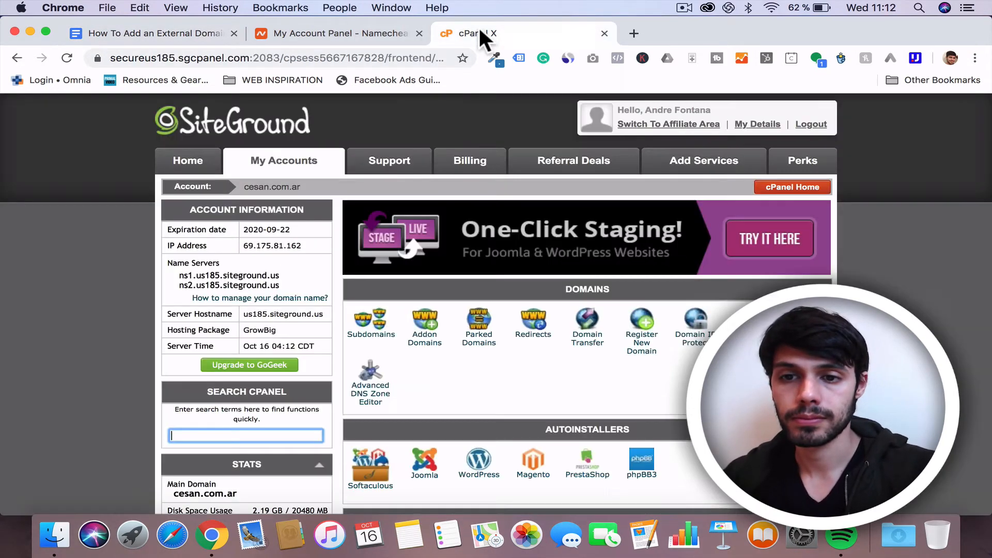
click(425, 326)
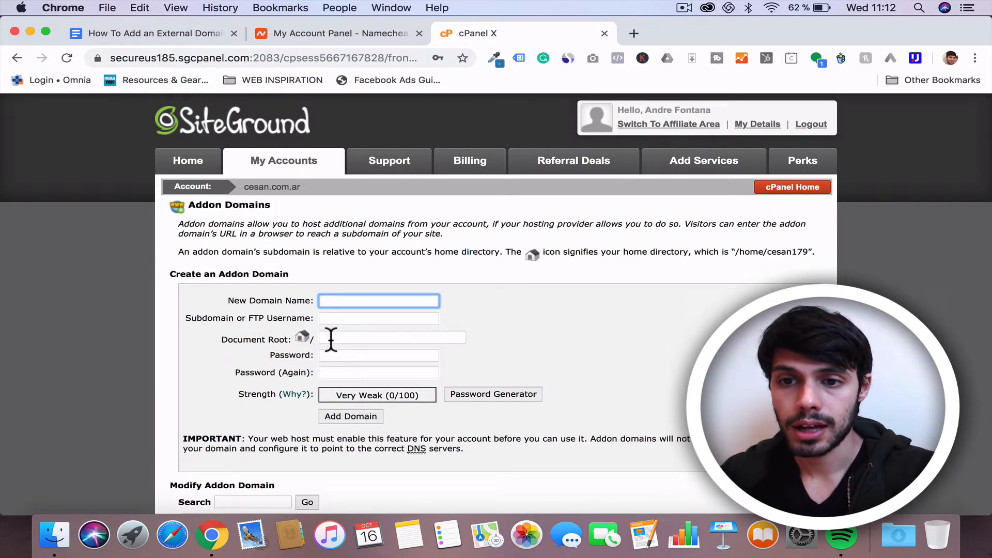
Step: Copy the domain tweakingsites.com from the Namecheap dashboard into the addon domain's New Domain Name field
click(318, 31)
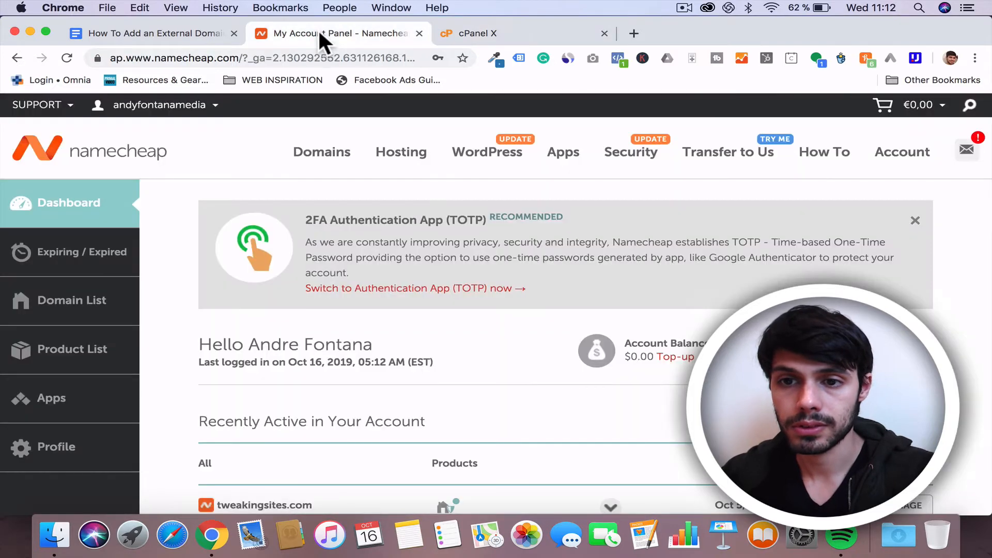
scroll(246, 335, down, 3)
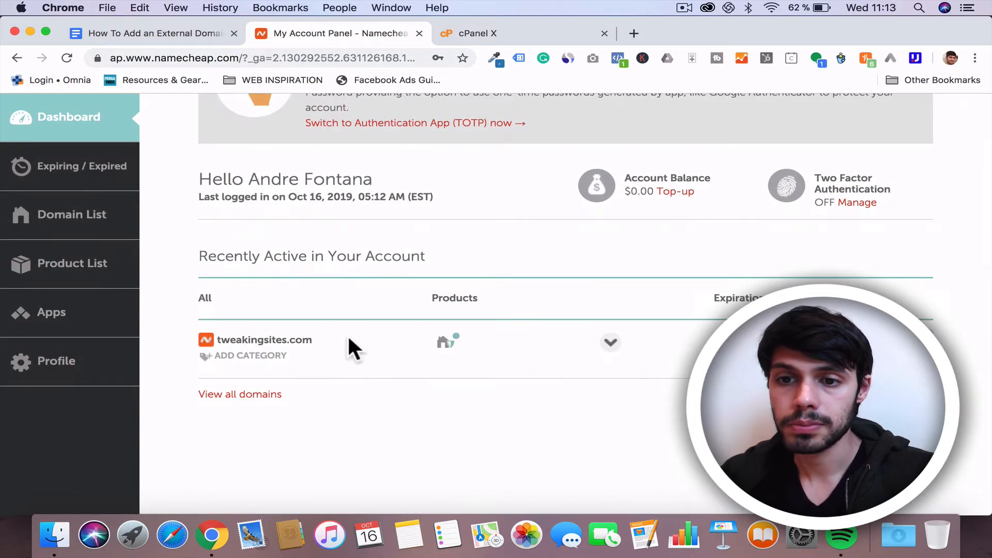
drag(347, 336, 215, 332)
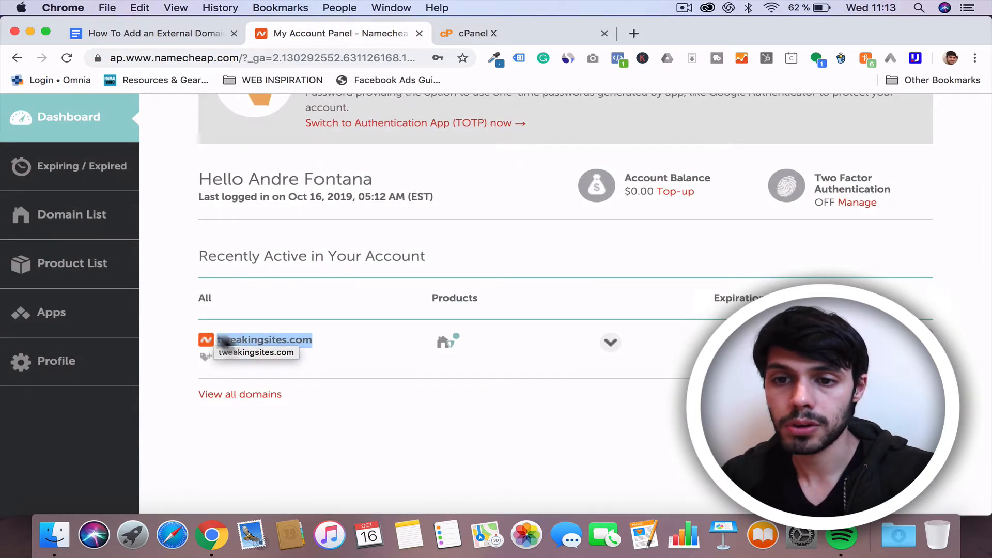
key(super+c)
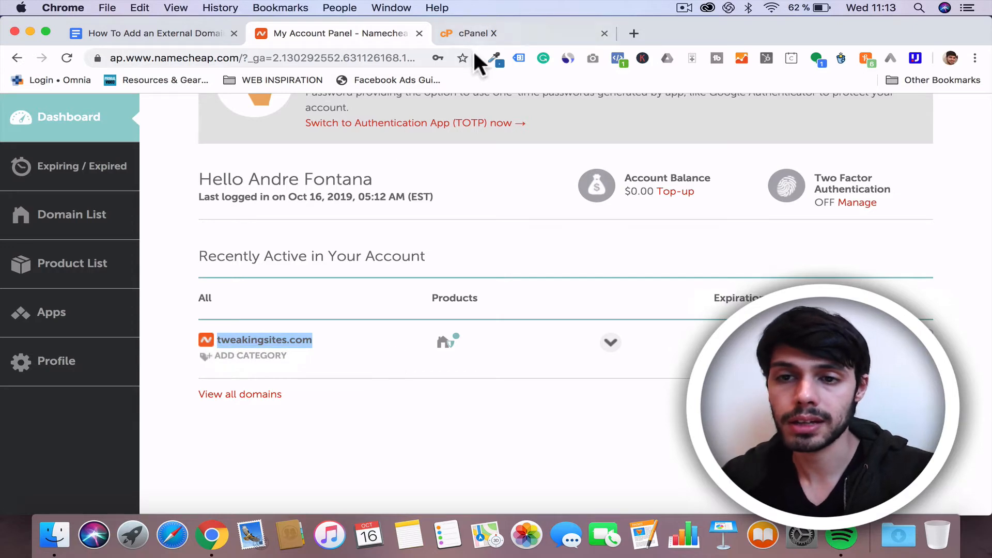
click(466, 31)
key(super+v)
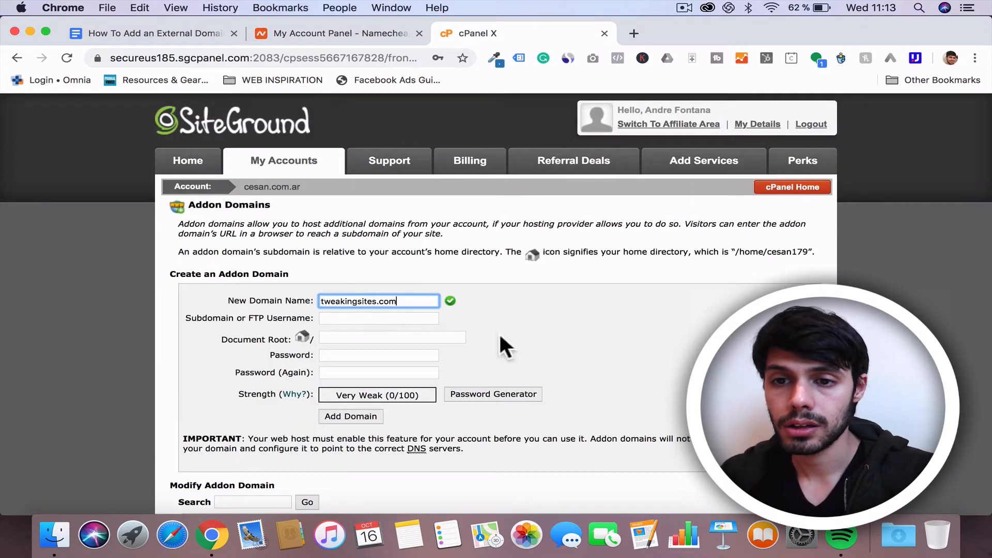
Step: Enter a password for the addon domain's FTP account
click(403, 356)
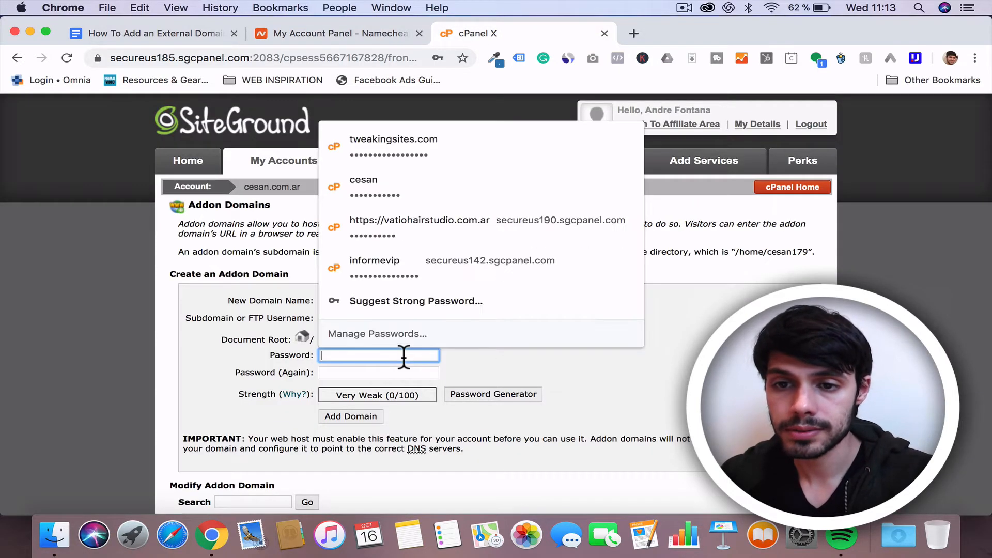
text(a)
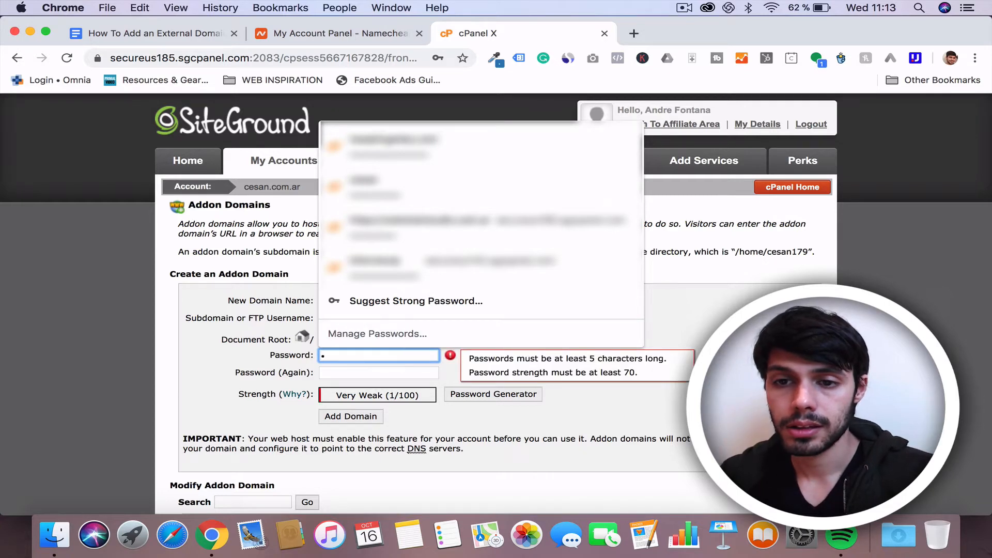
text(••••)
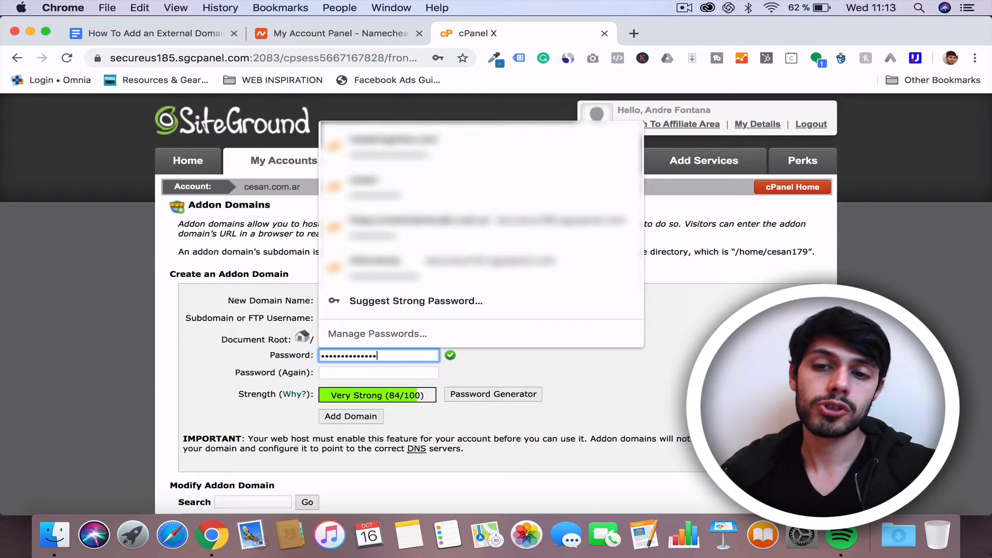
Step: Re-enter the same FTP password in the confirmation field, correcting it until both match
click(381, 371)
text(a)
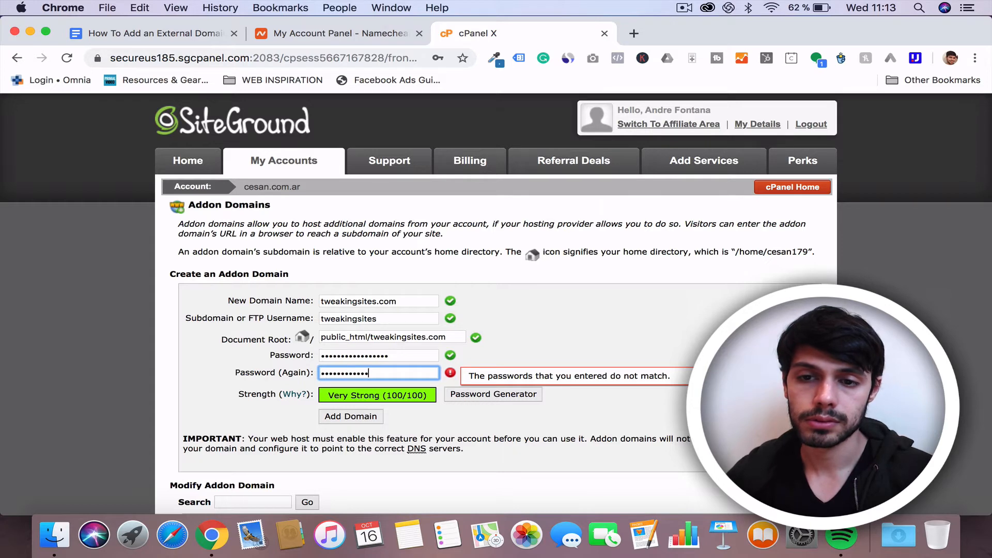
double_click(394, 373)
key(BackSpace)
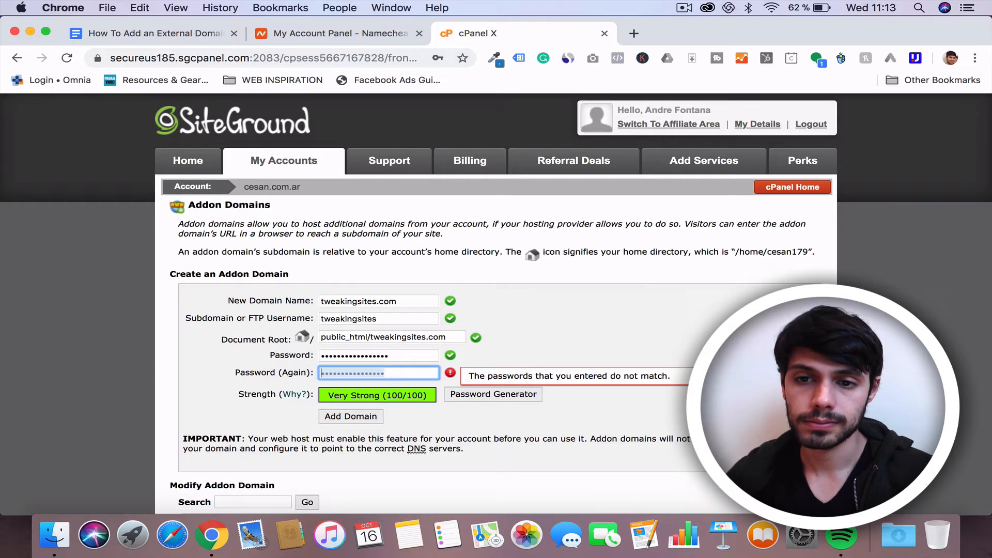
text(•)
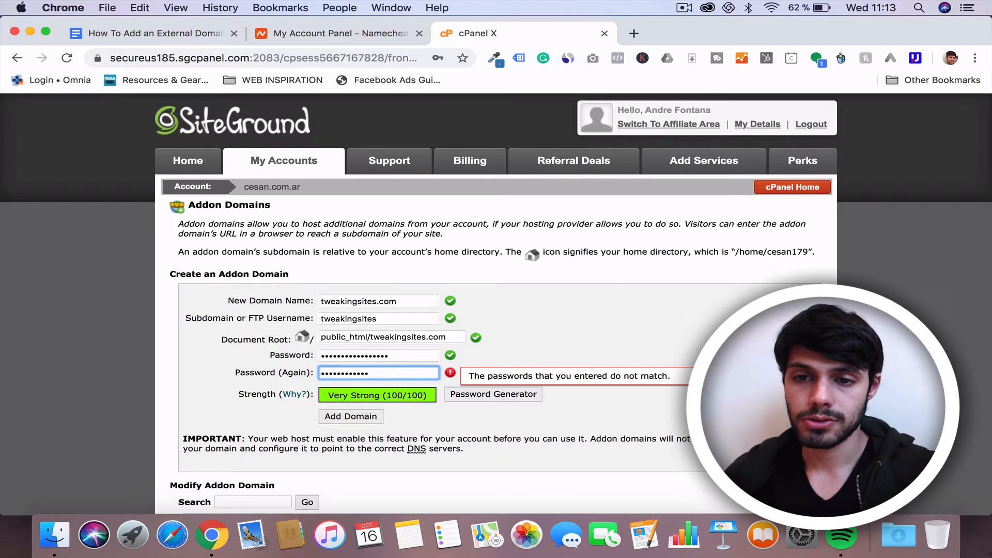
text(••)
Step: Add the tweakingsites.com addon domain and go back to the Addon Domains page
scroll(528, 380, down, 3)
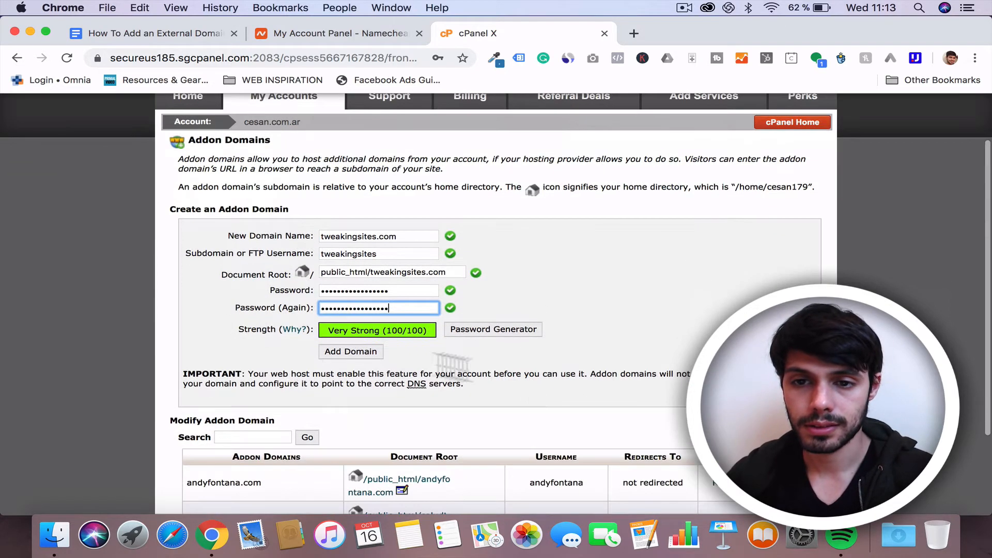
click(368, 350)
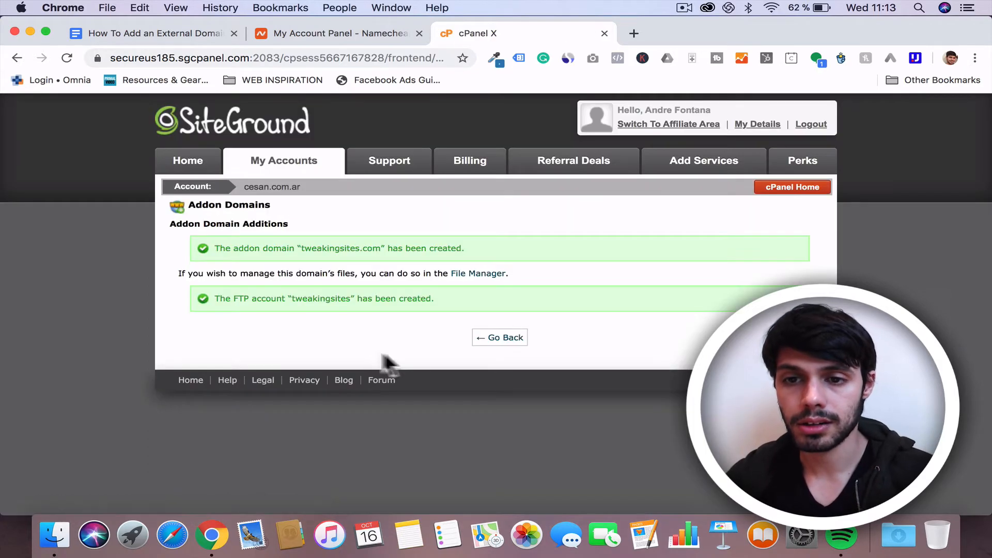
click(486, 339)
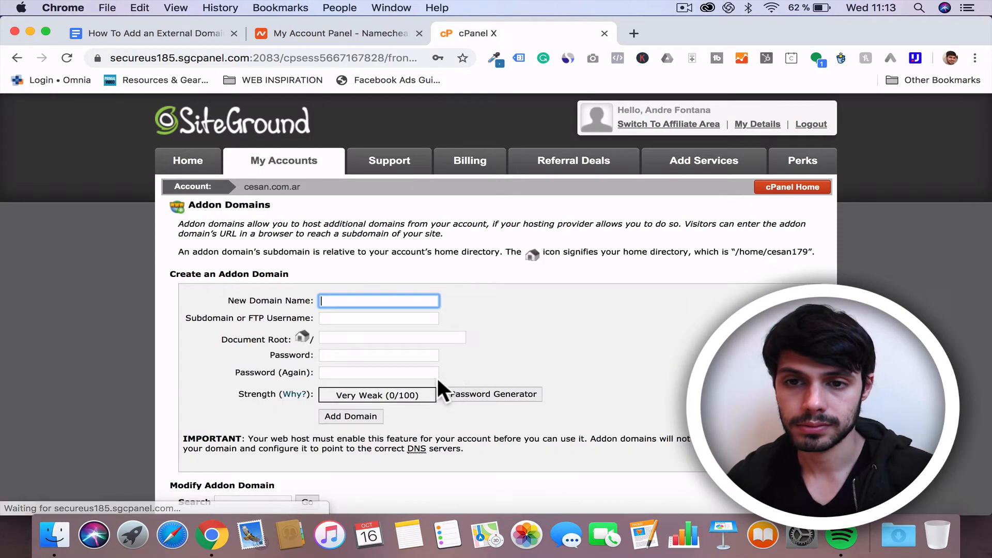
Step: Review the list of addon domains and return to the instructions document
scroll(438, 384, down, 4)
scroll(438, 381, down, 2)
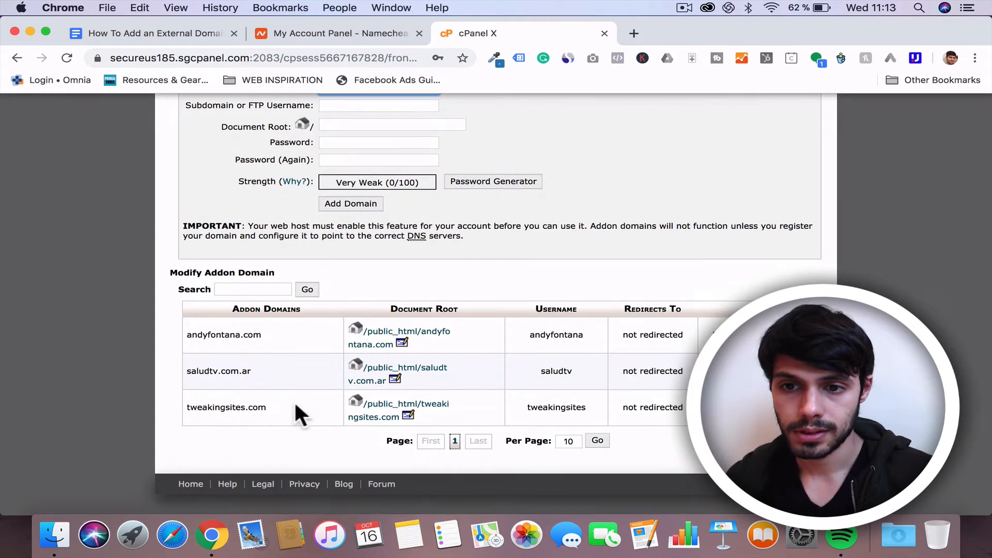
scroll(168, 405, up, 5)
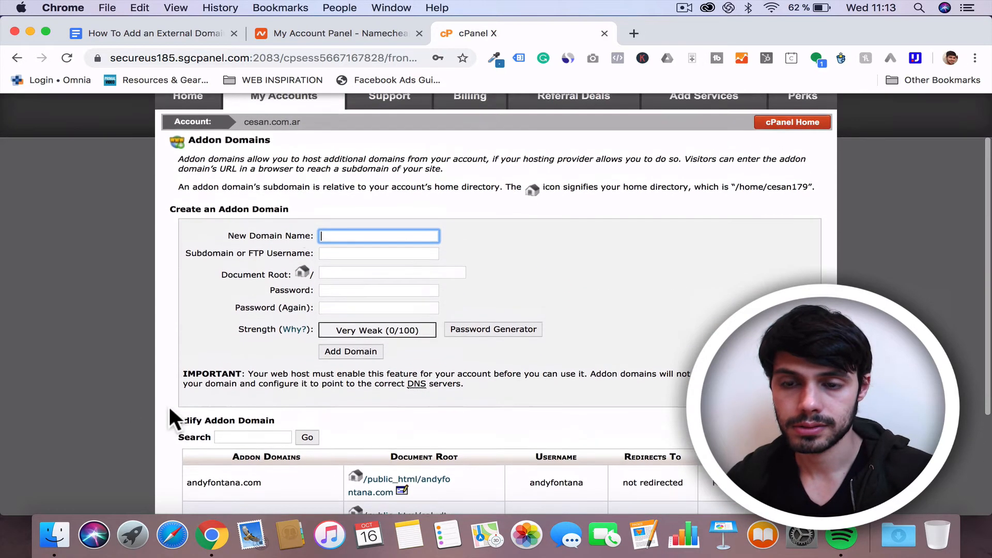
click(131, 32)
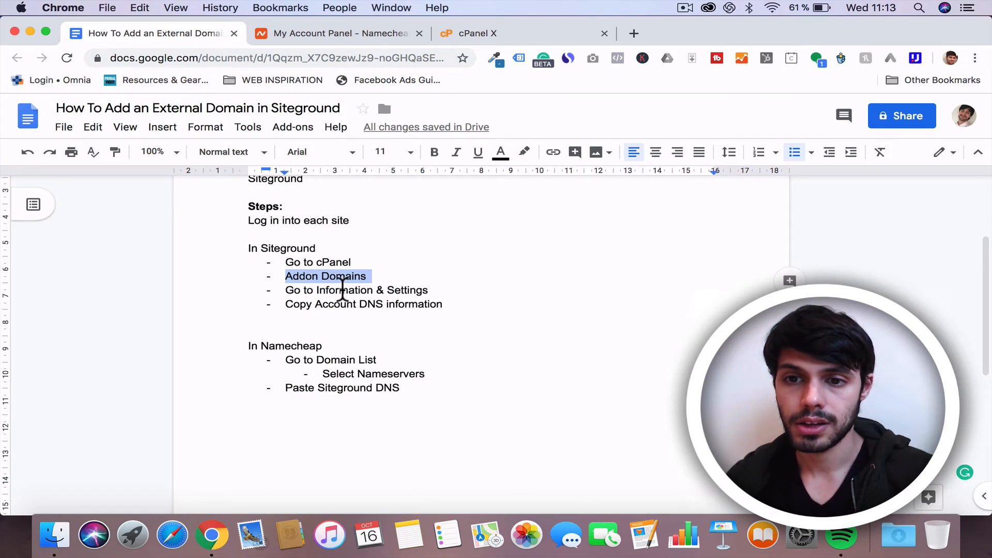
Step: Open the SiteGround account's Information & Settings and copy the first Account DNS nameserver, ns1.us185.siteground.us
click(472, 34)
drag(476, 29, 300, 33)
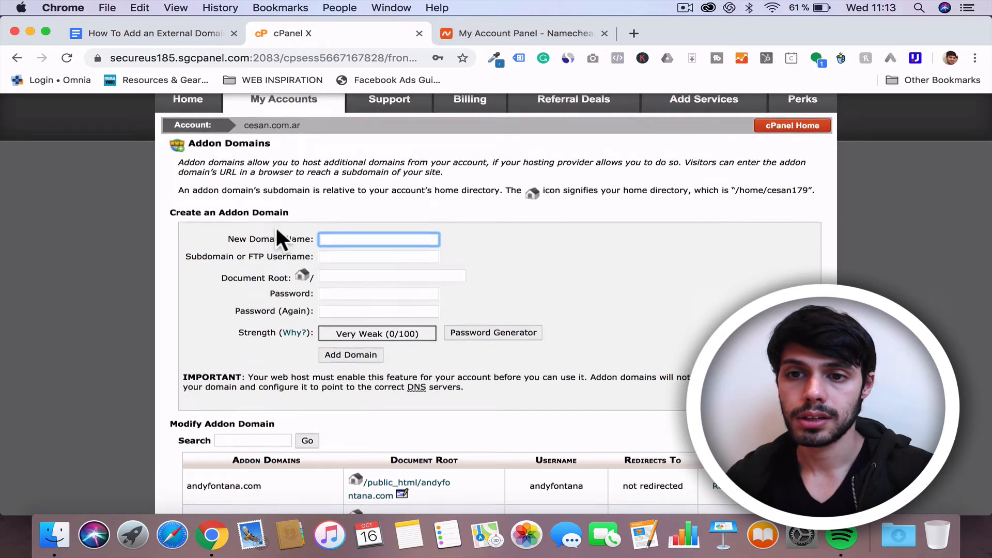
scroll(275, 226, up, 2)
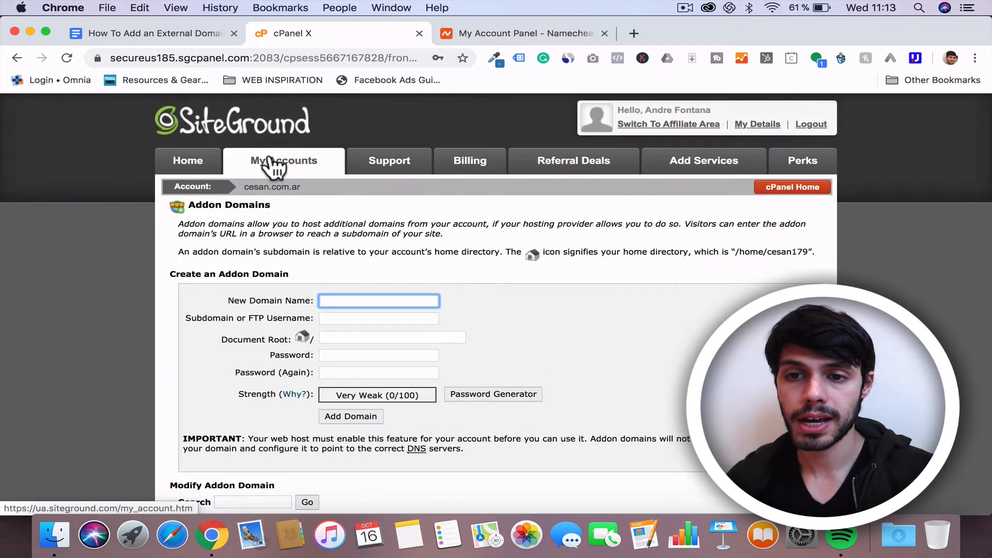
click(271, 160)
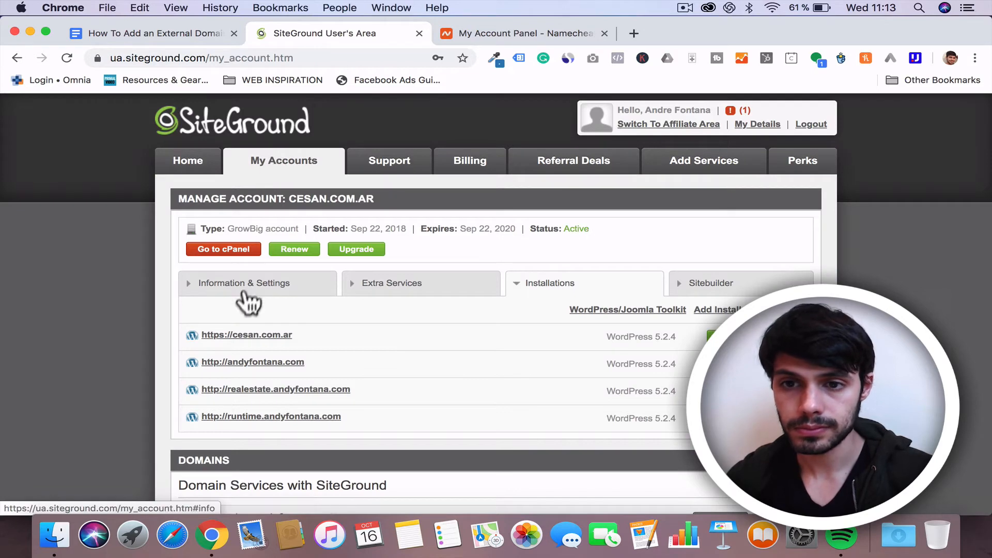
click(247, 297)
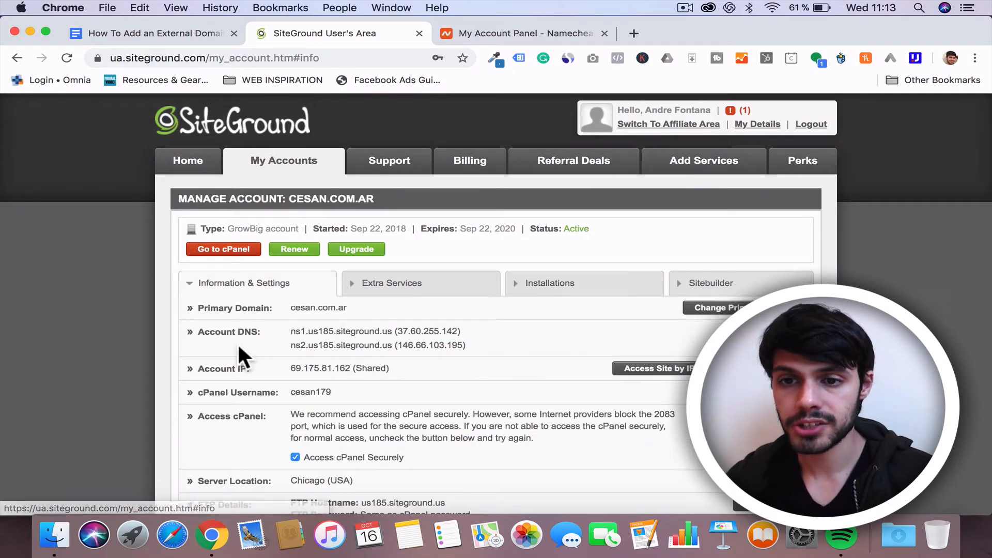
scroll(238, 343, down, 3)
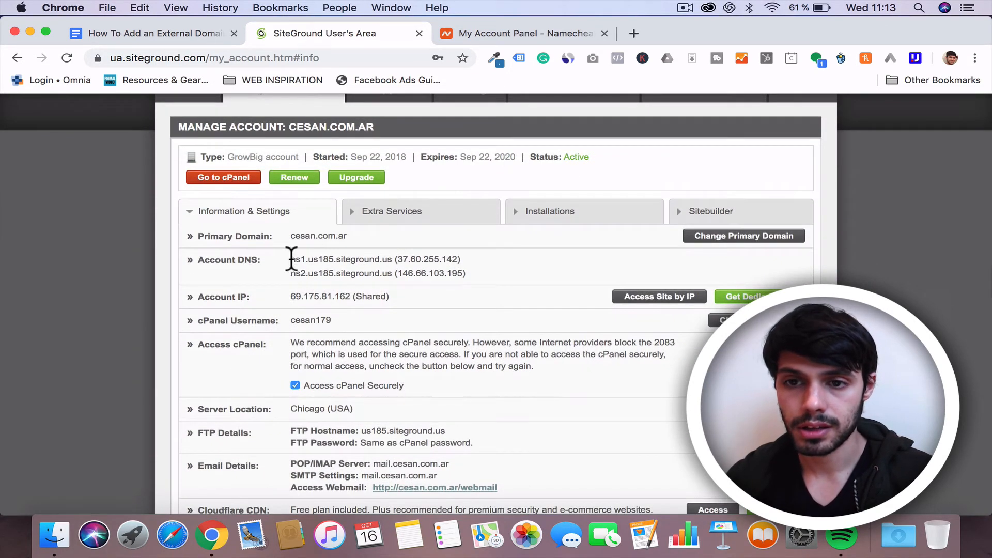
drag(290, 259, 395, 260)
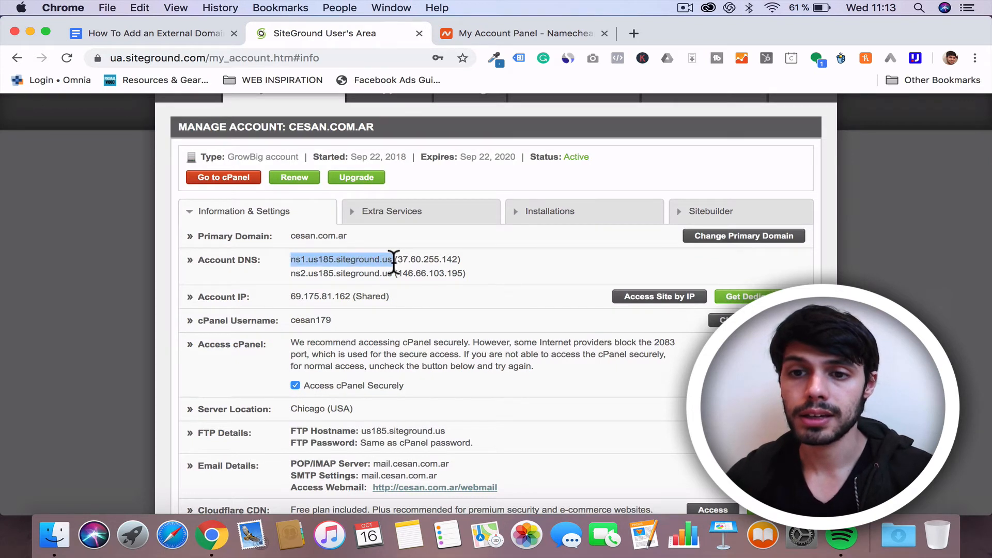
key(super+c)
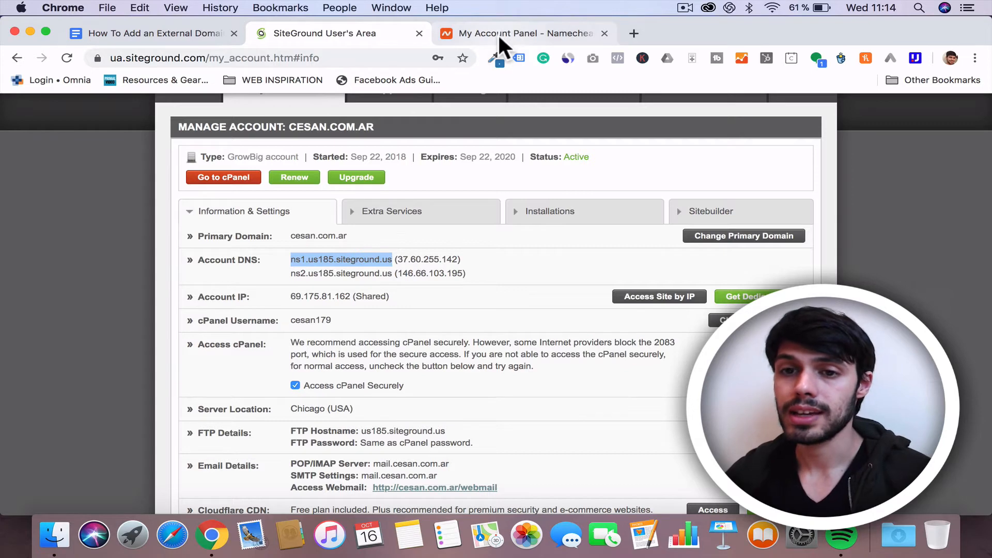
Step: Check the instructions document, then open the Namecheap Domain List and manage tweakingsites.com
click(122, 32)
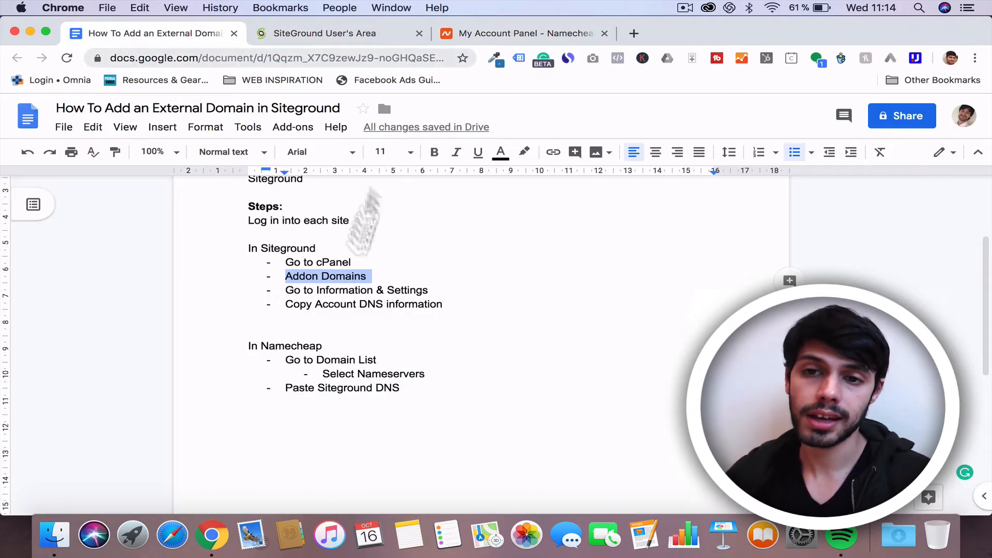
click(340, 305)
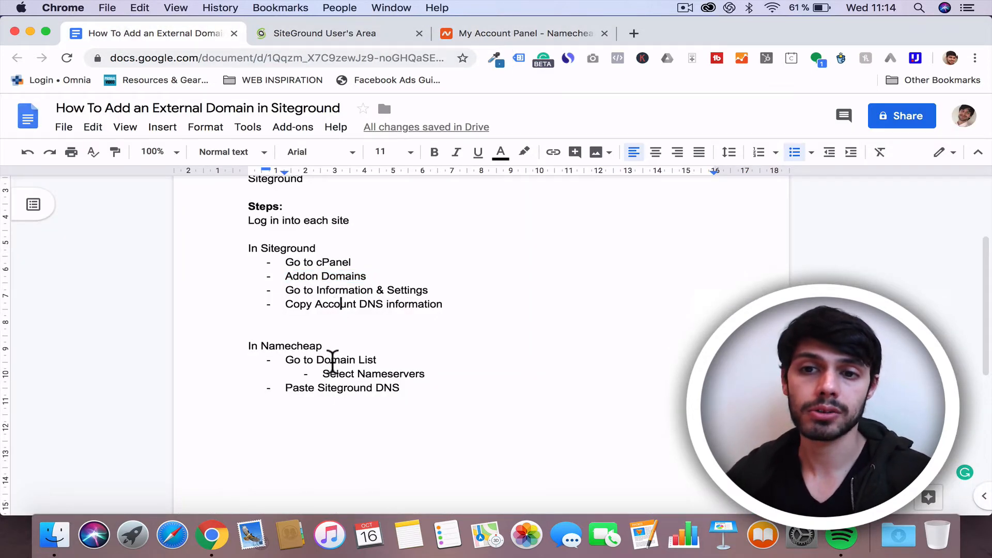
click(466, 32)
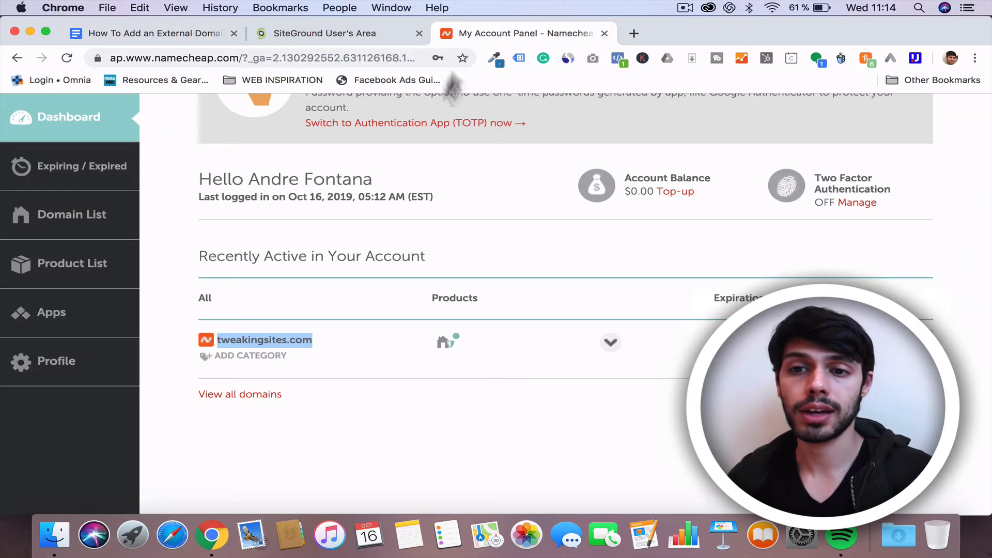
click(68, 220)
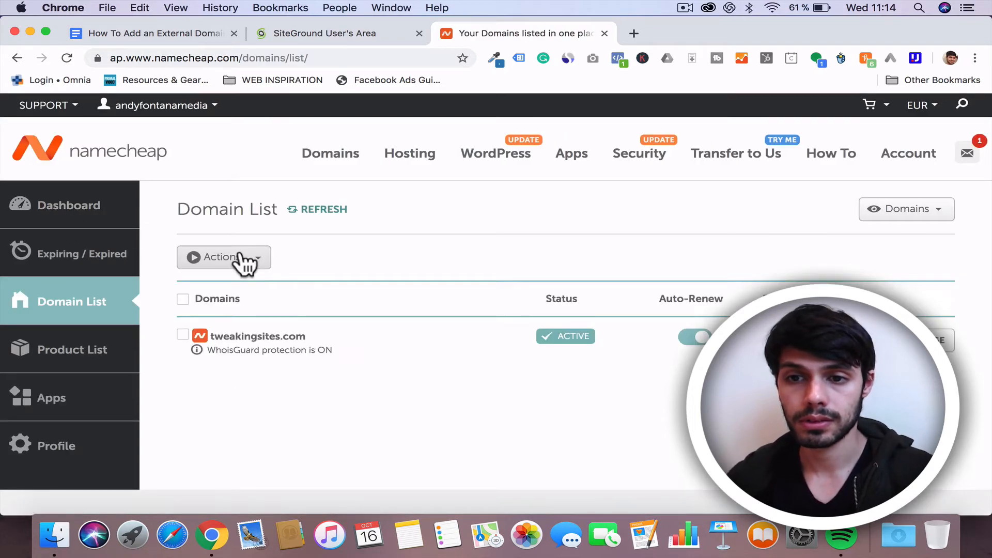
scroll(337, 353, down, 2)
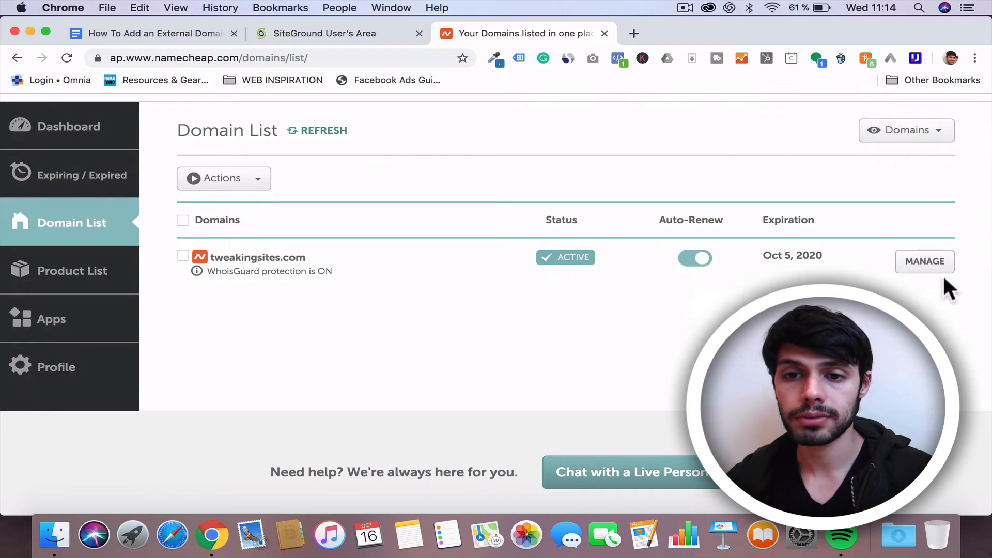
click(934, 264)
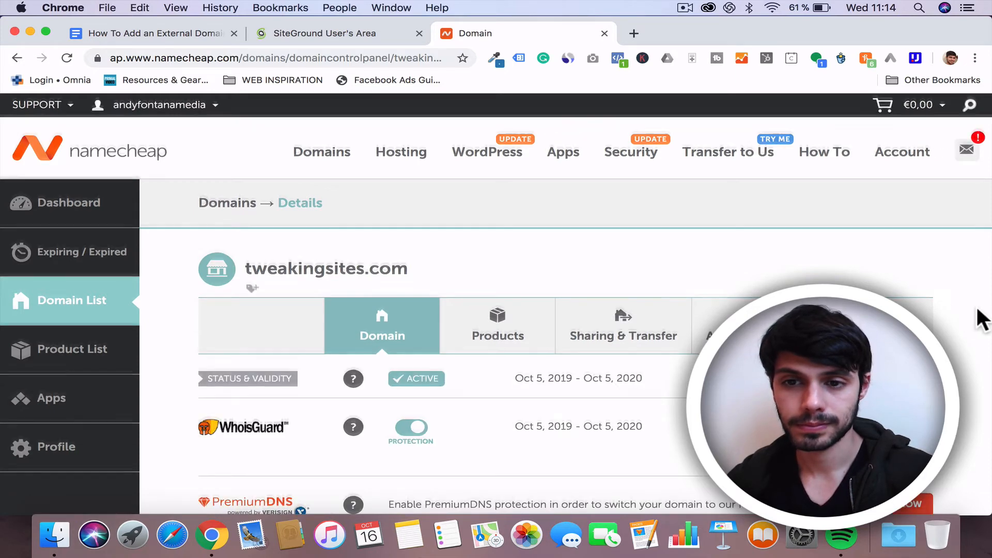
Step: Switch the domain's nameservers to Custom DNS and paste ns1.us185.siteground.us as Nameserver 1
scroll(980, 319, down, 6)
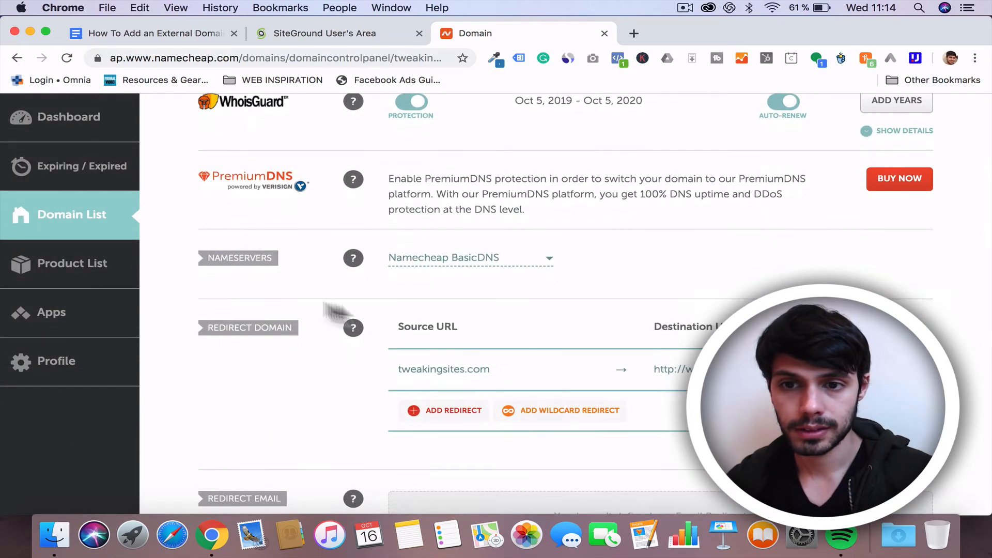
click(512, 256)
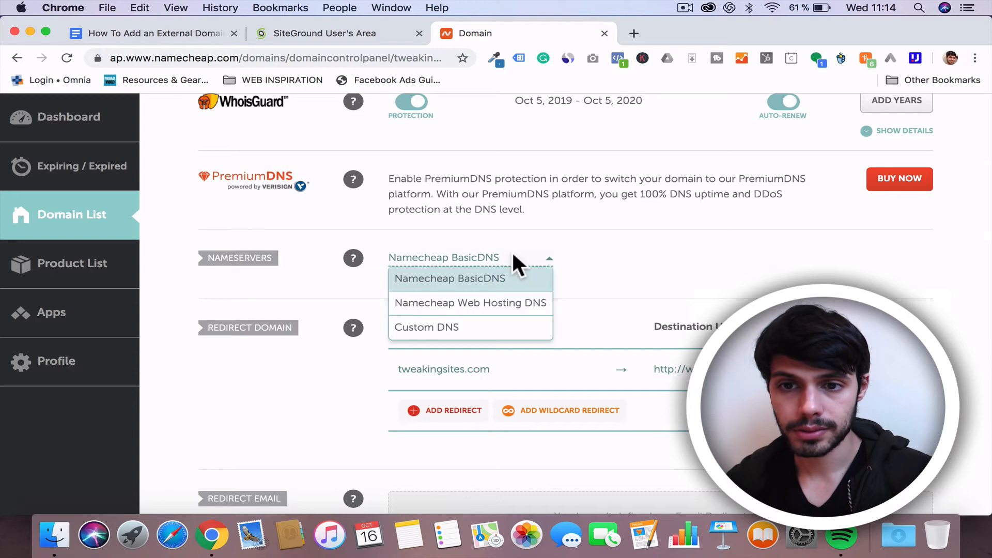
click(436, 335)
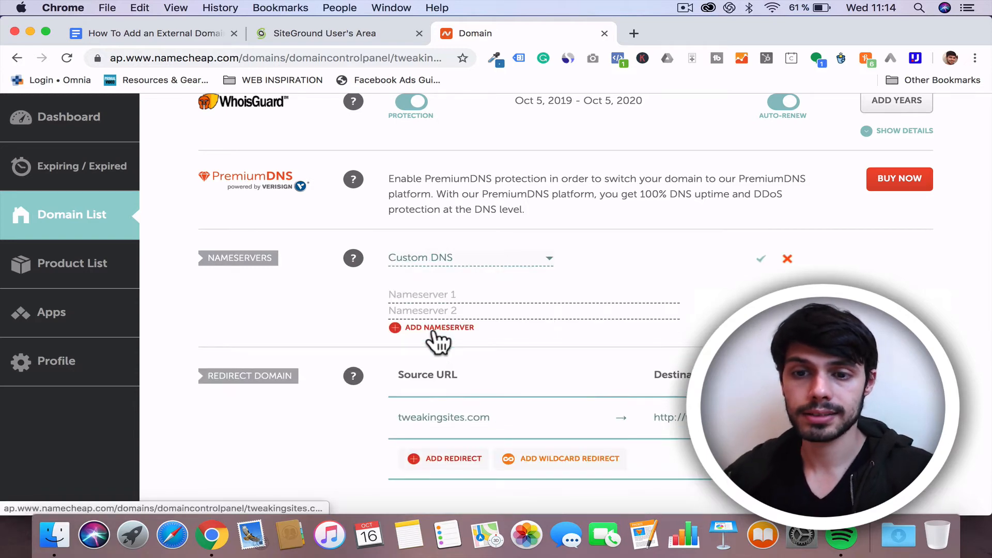
click(364, 32)
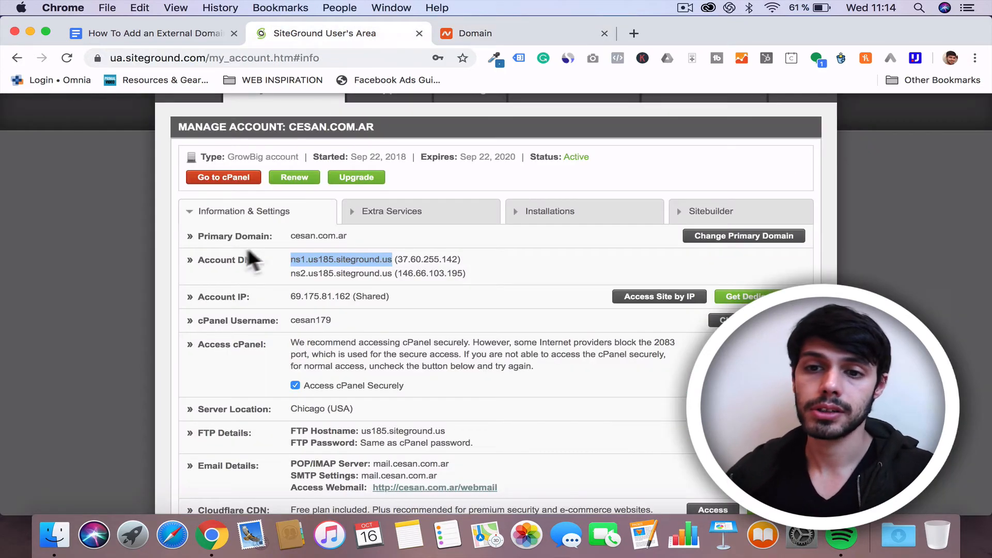
click(460, 32)
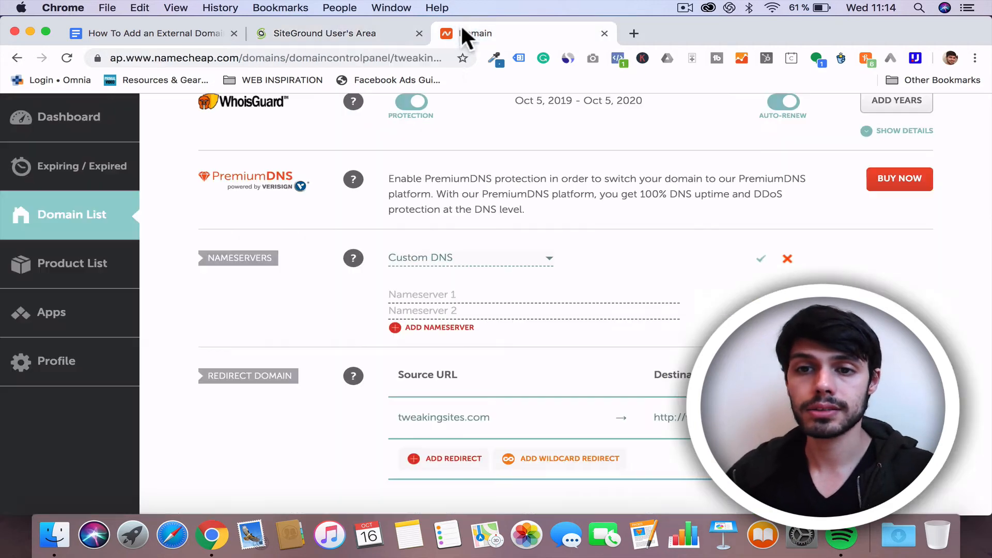
click(412, 294)
text(ns1.us185.siteground.us)
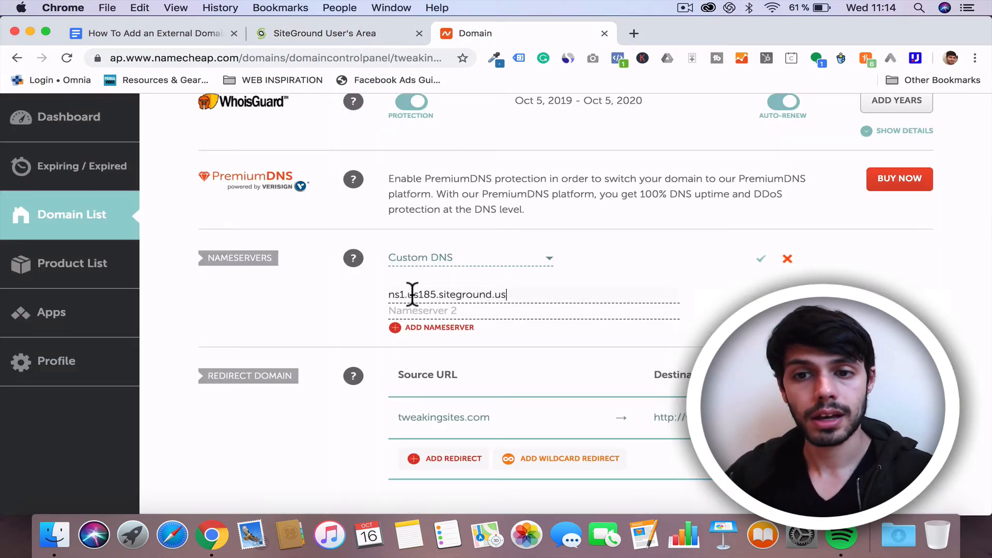
Step: Copy ns2.us185.siteground.us from SiteGround, paste it as Nameserver 2, and save the custom nameservers
click(351, 35)
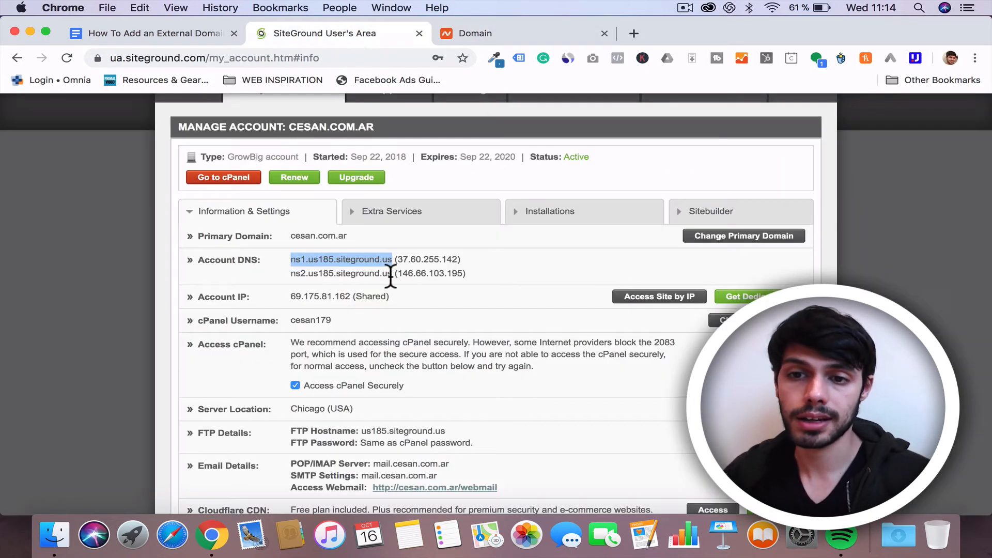
drag(392, 274, 293, 275)
key(super+c)
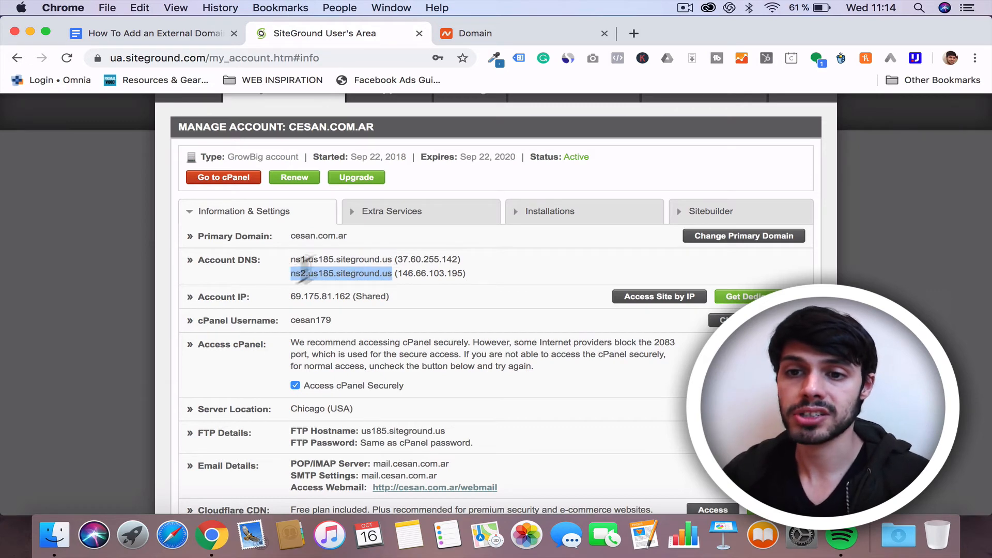
click(508, 35)
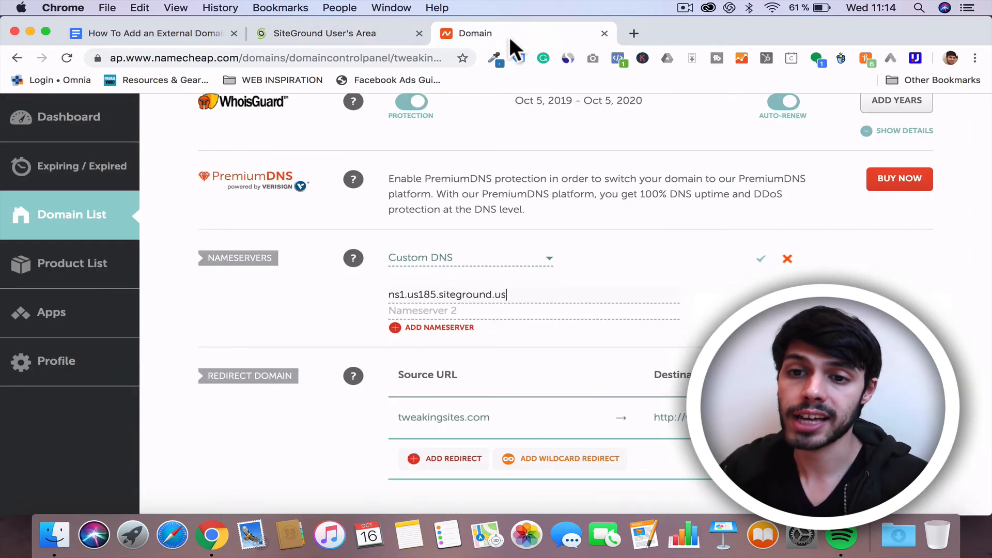
click(430, 311)
key(super+v)
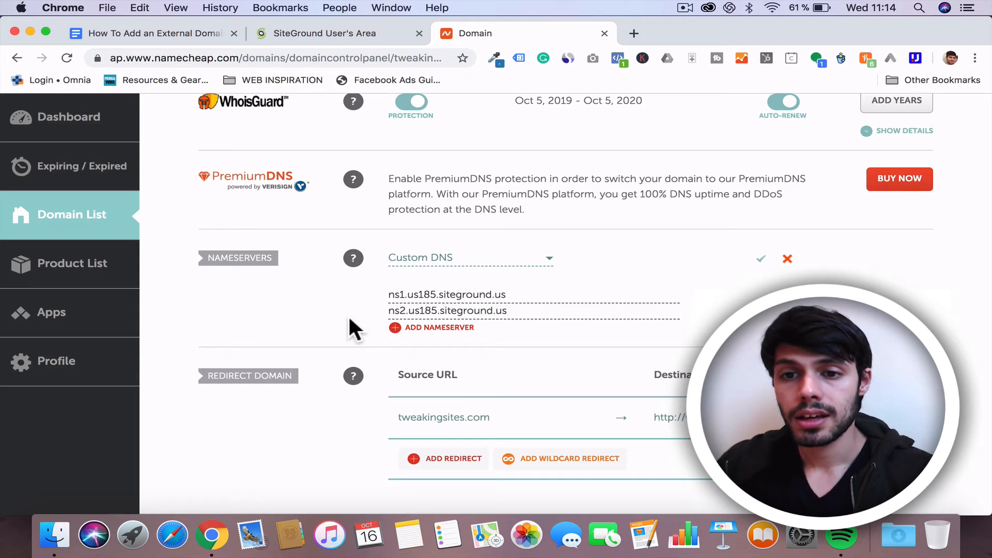
click(761, 258)
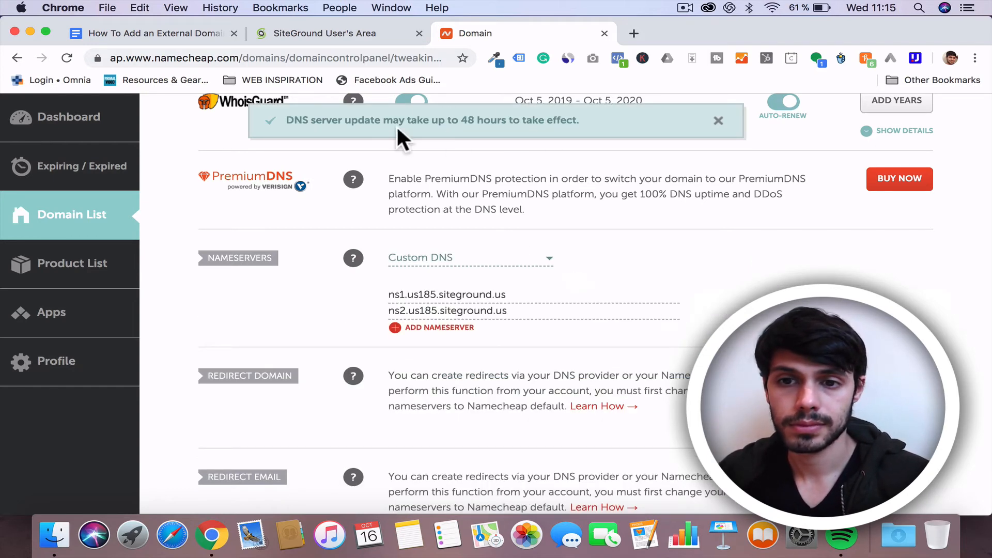
click(719, 122)
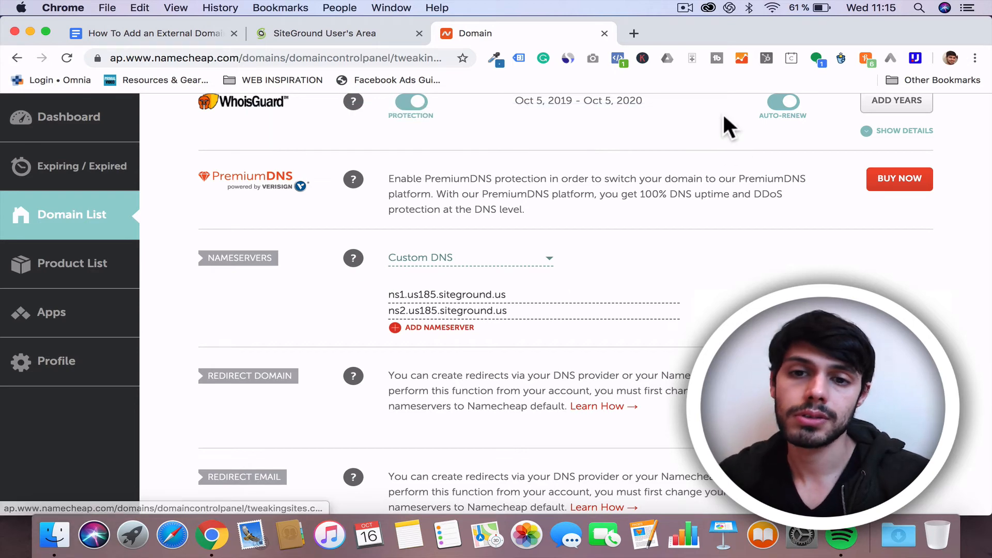
Step: Go to cPanel from the SiteGround account and start a WordPress installation in Softaculous
click(312, 31)
click(192, 33)
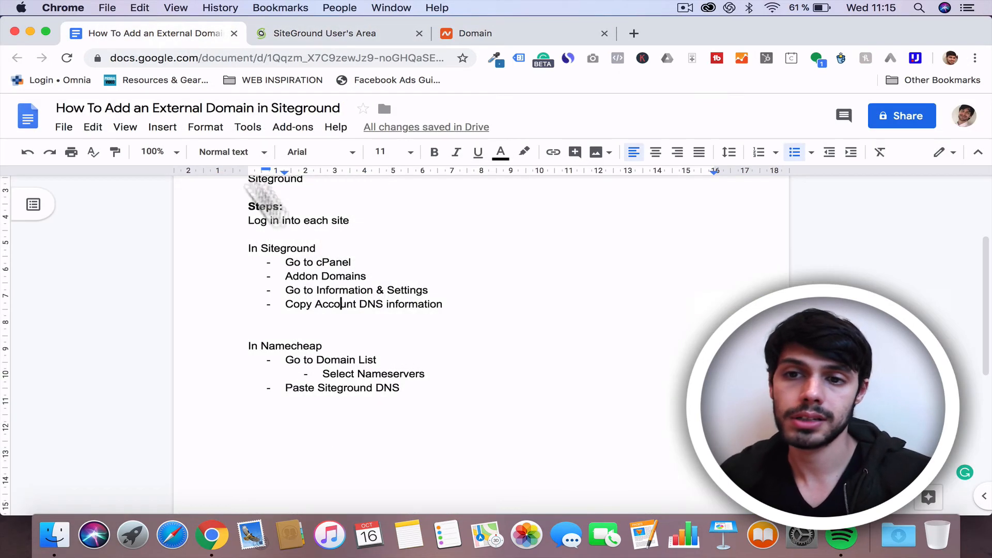
click(464, 29)
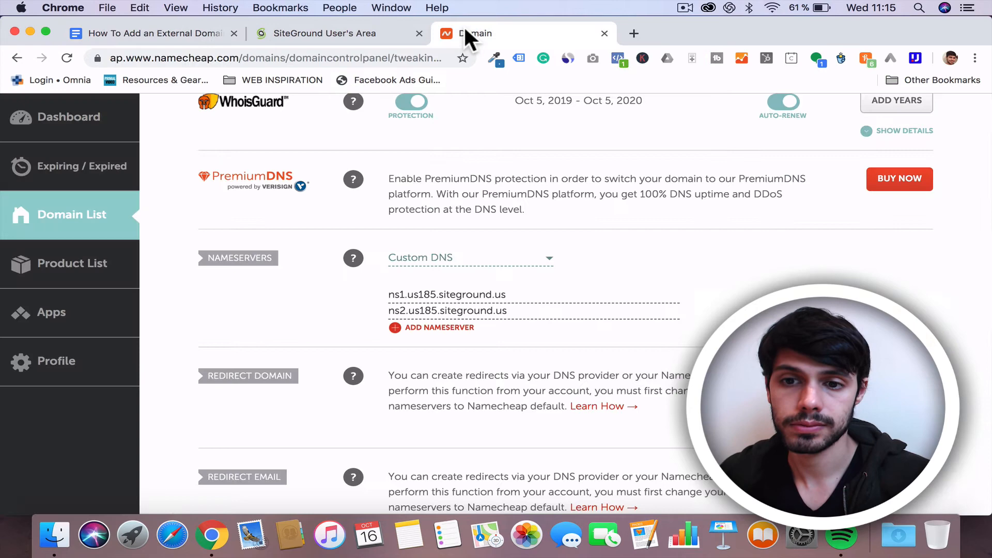
click(373, 37)
click(241, 179)
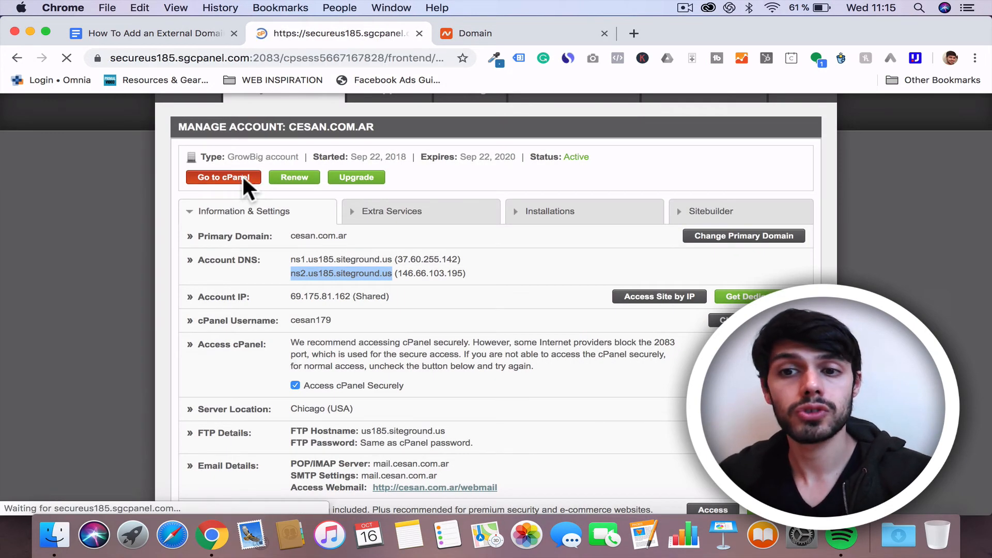
scroll(439, 402, down, 4)
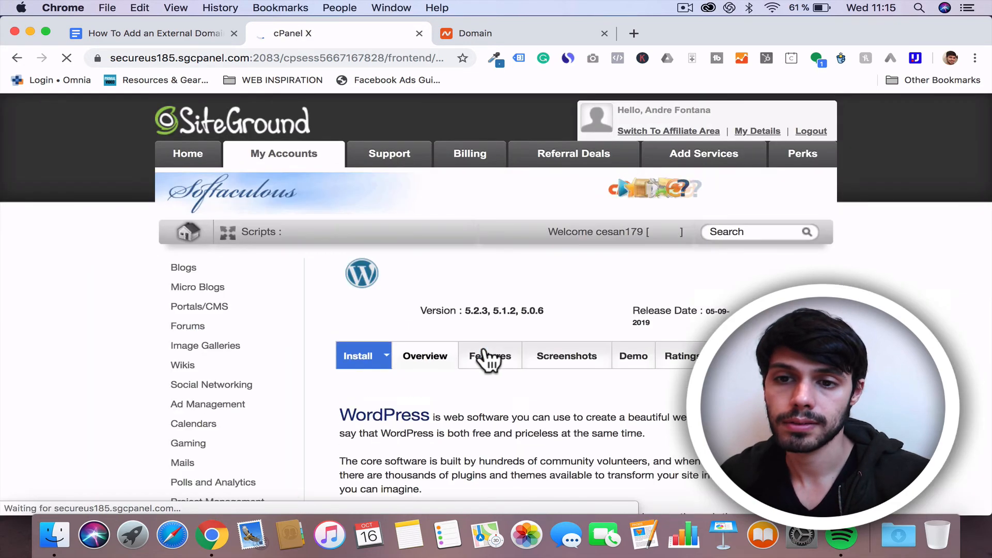
click(352, 360)
scroll(644, 450, down, 4)
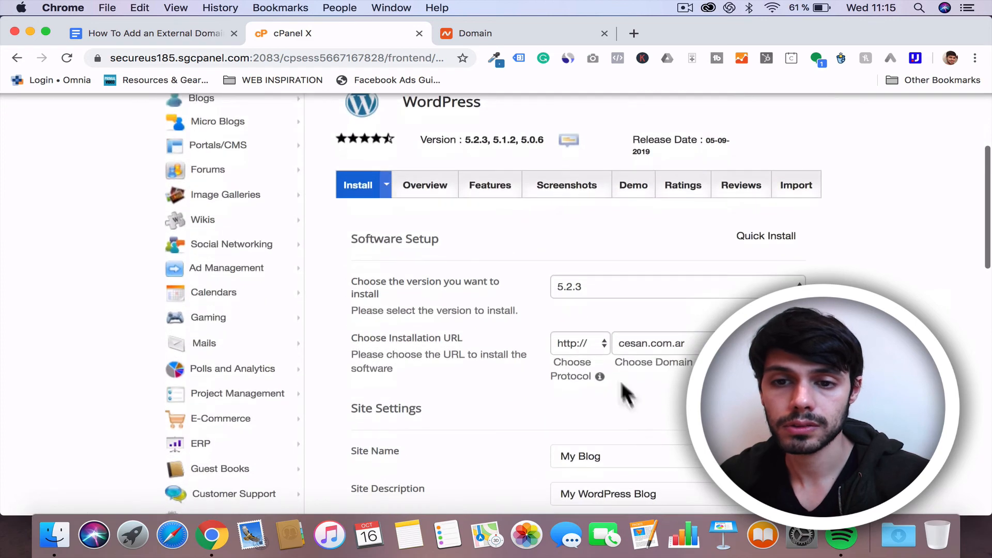
scroll(641, 336, down, 2)
click(576, 257)
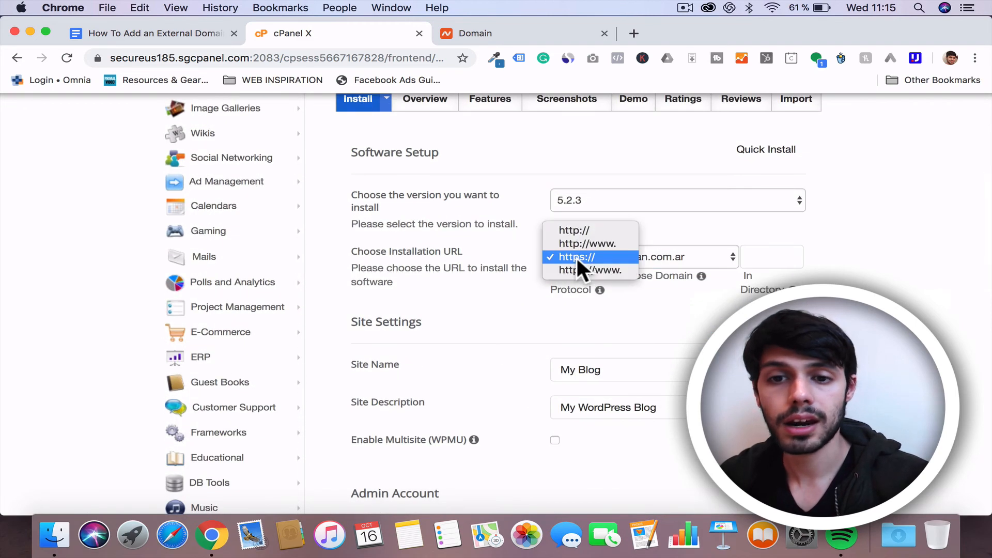
click(578, 227)
click(653, 263)
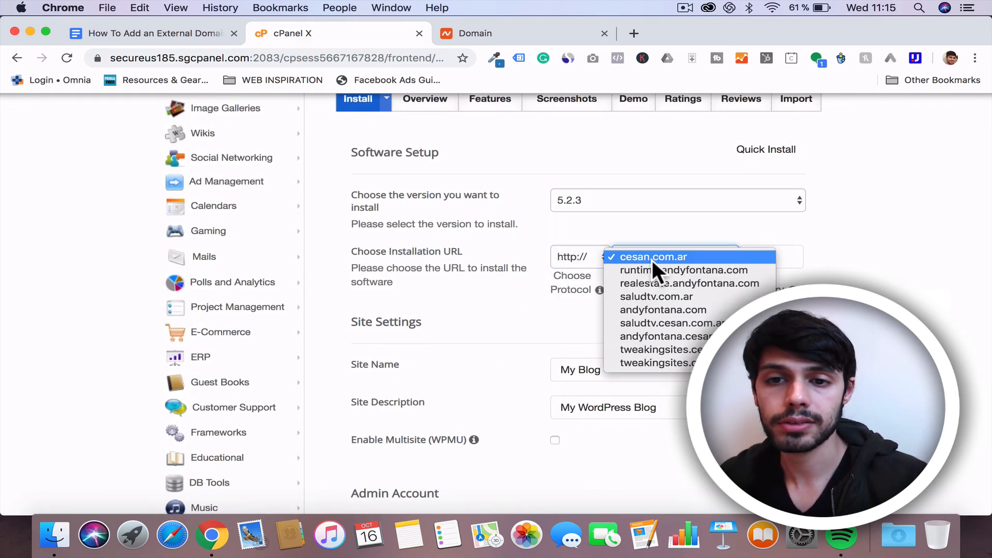
click(647, 361)
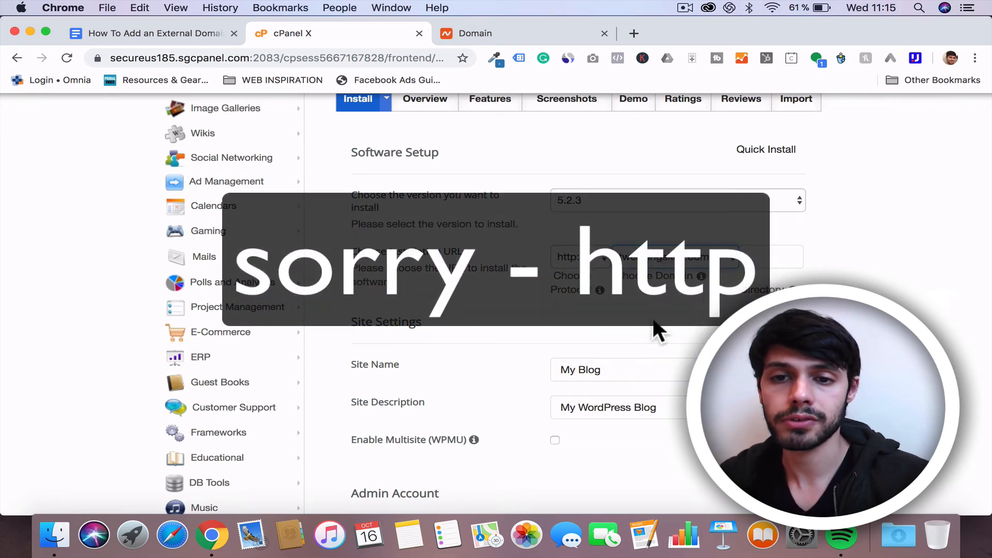
scroll(657, 331, down, 5)
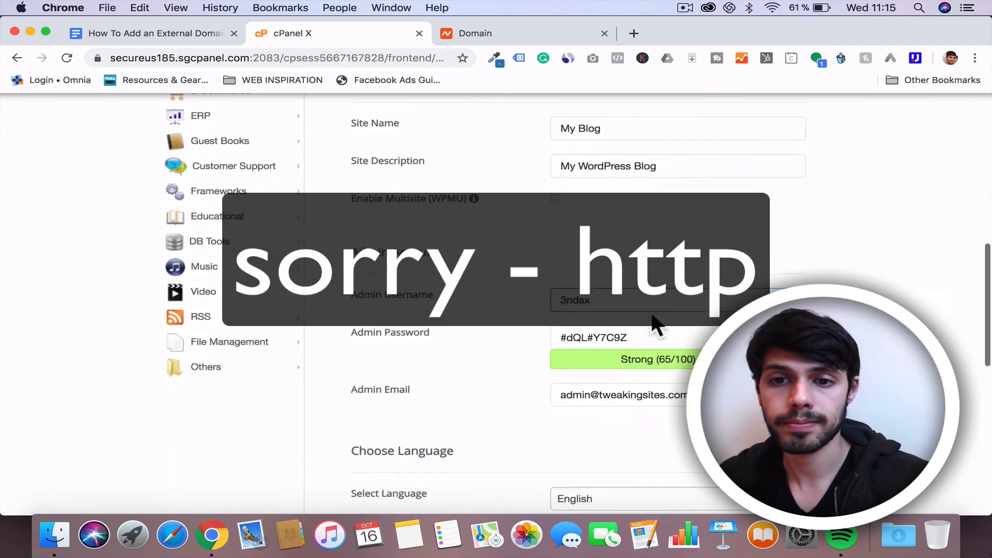
scroll(540, 326, down, 5)
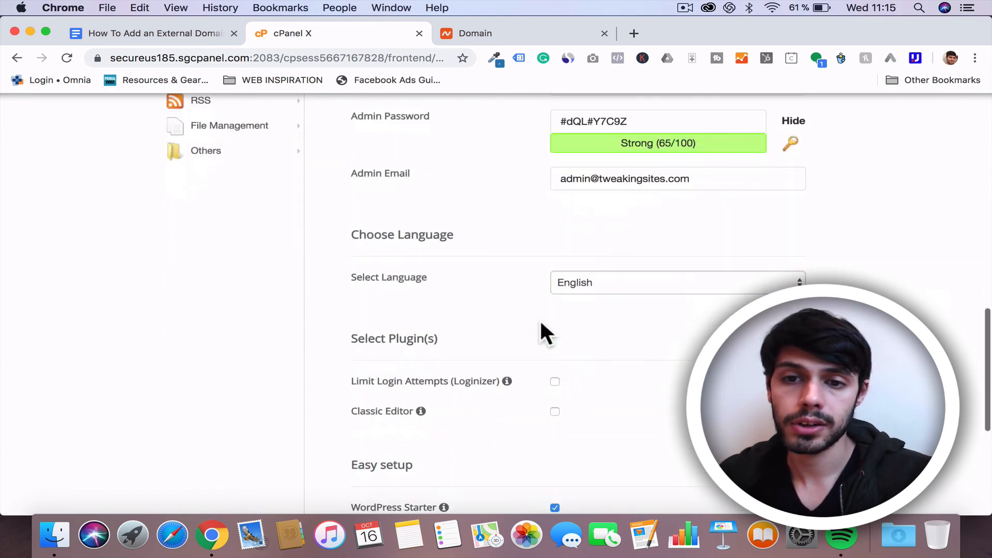
Step: Enable the Classic Editor plugin option in the WordPress installation form
scroll(541, 331, down, 3)
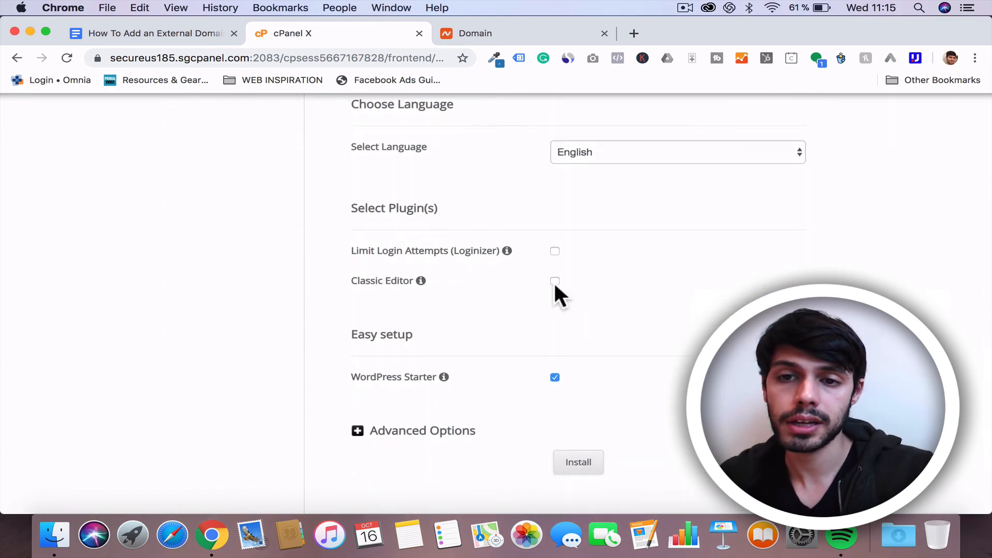
scroll(513, 320, down, 3)
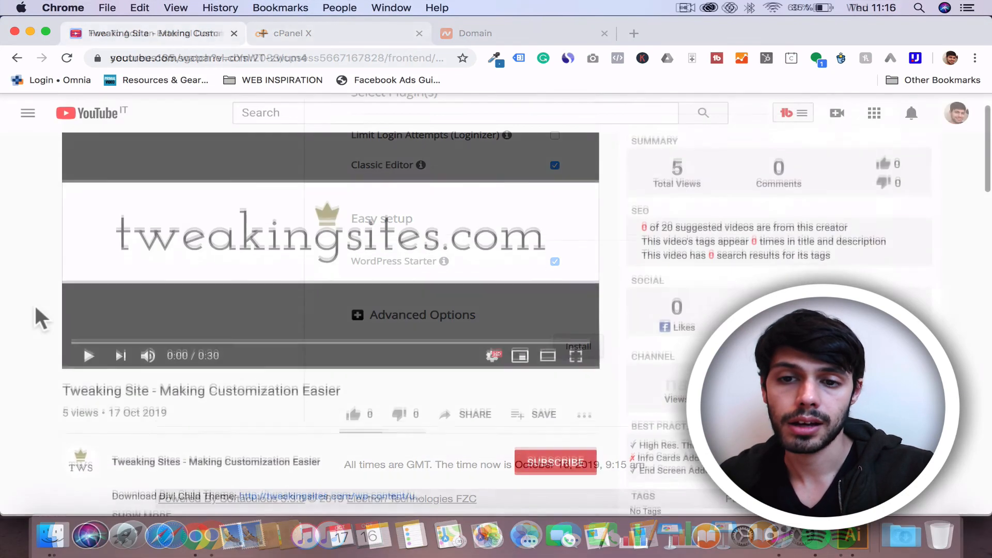
scroll(34, 303, down, 3)
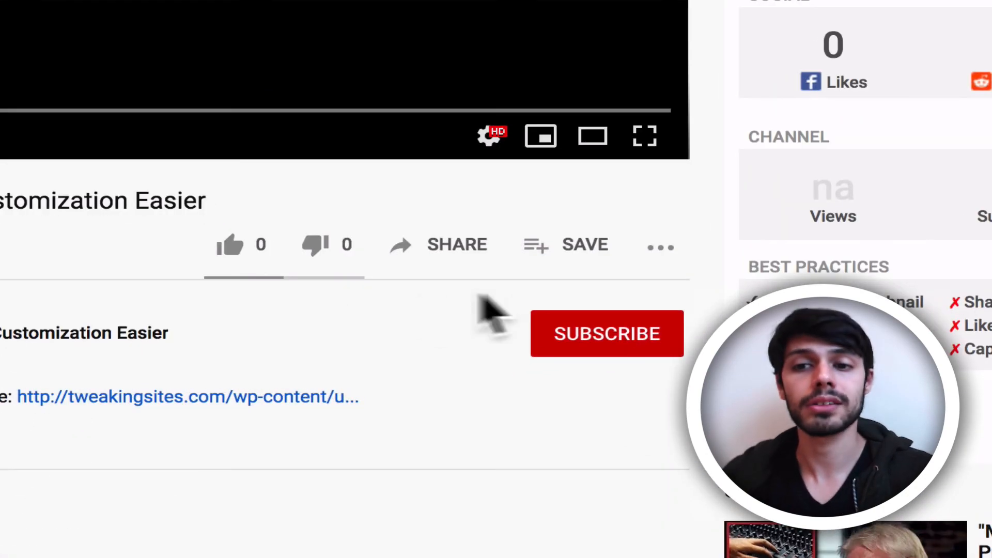
click(606, 356)
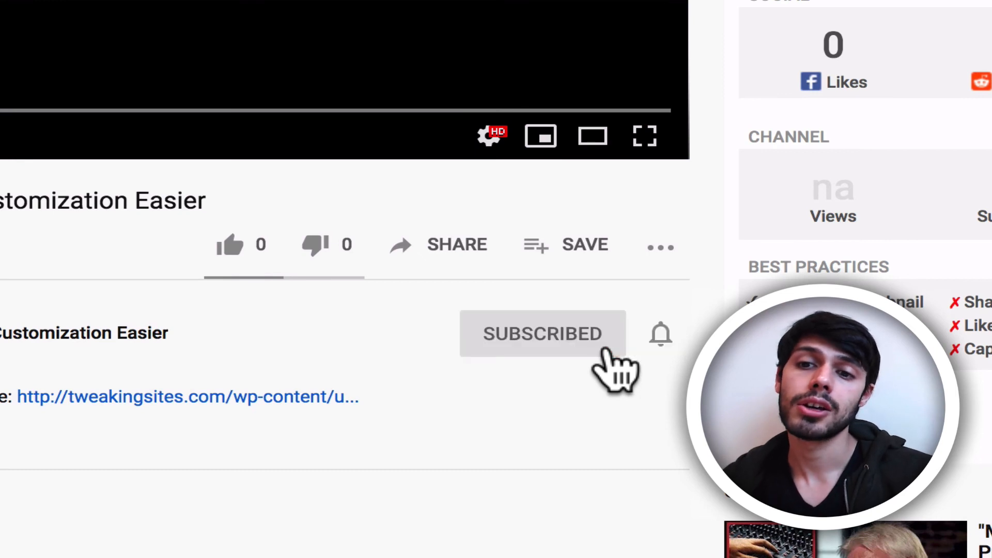
click(661, 334)
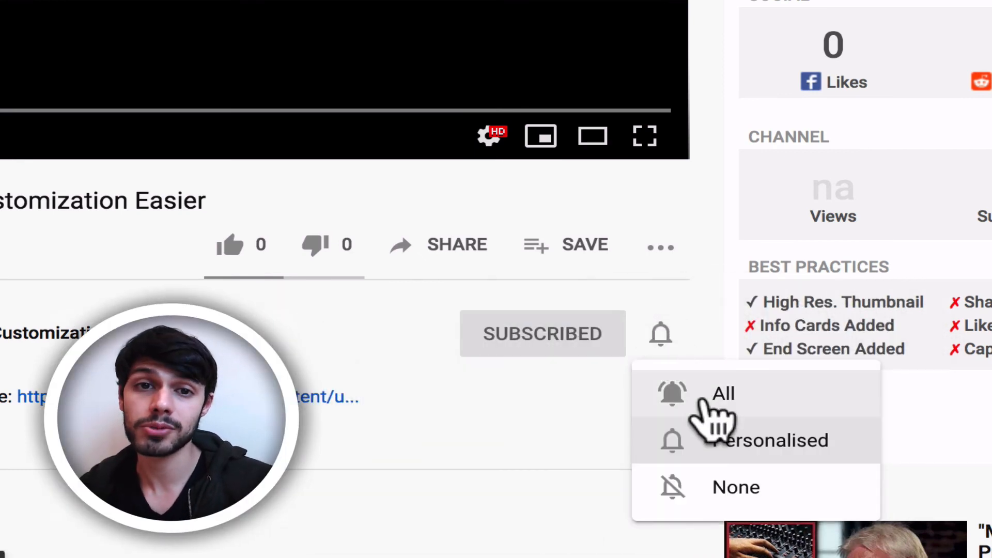
click(709, 401)
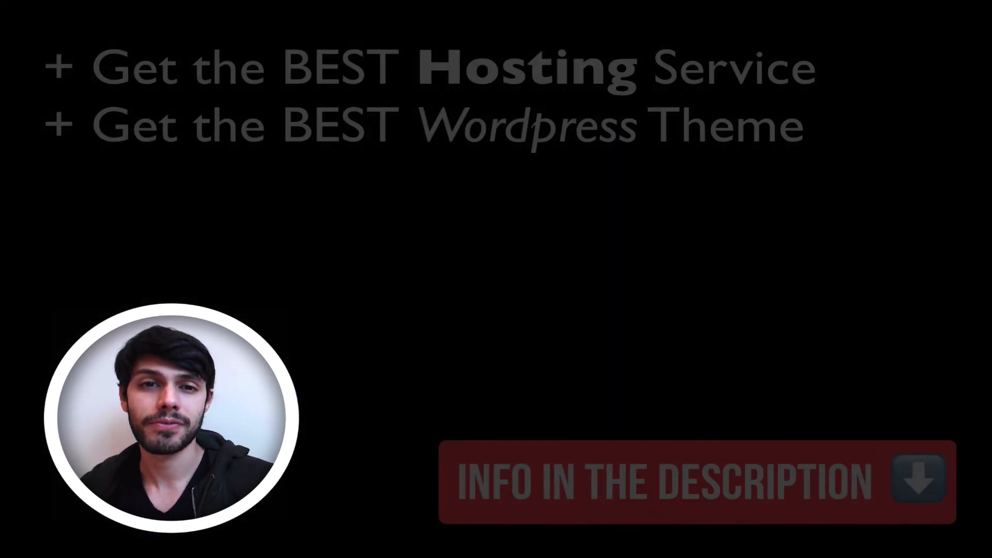